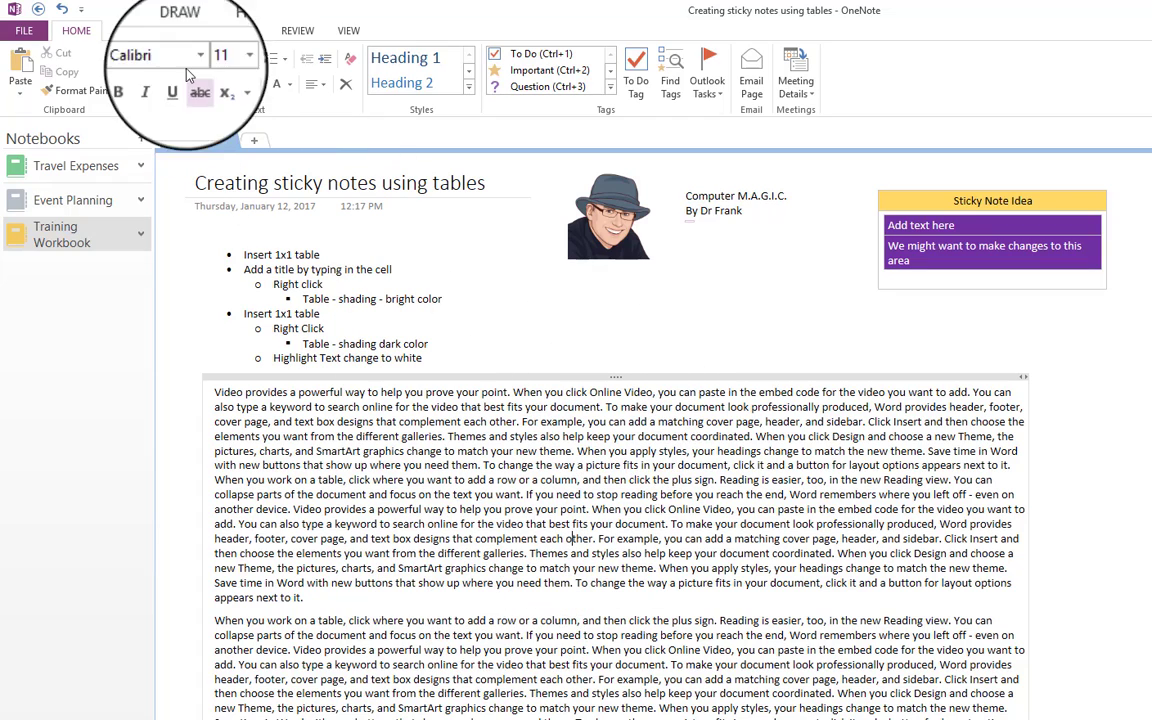
Step: Insert a 1x1 table into the paragraph, undo it, and test moving the note box over the text and back
left_click(129, 30)
left_click(50, 78)
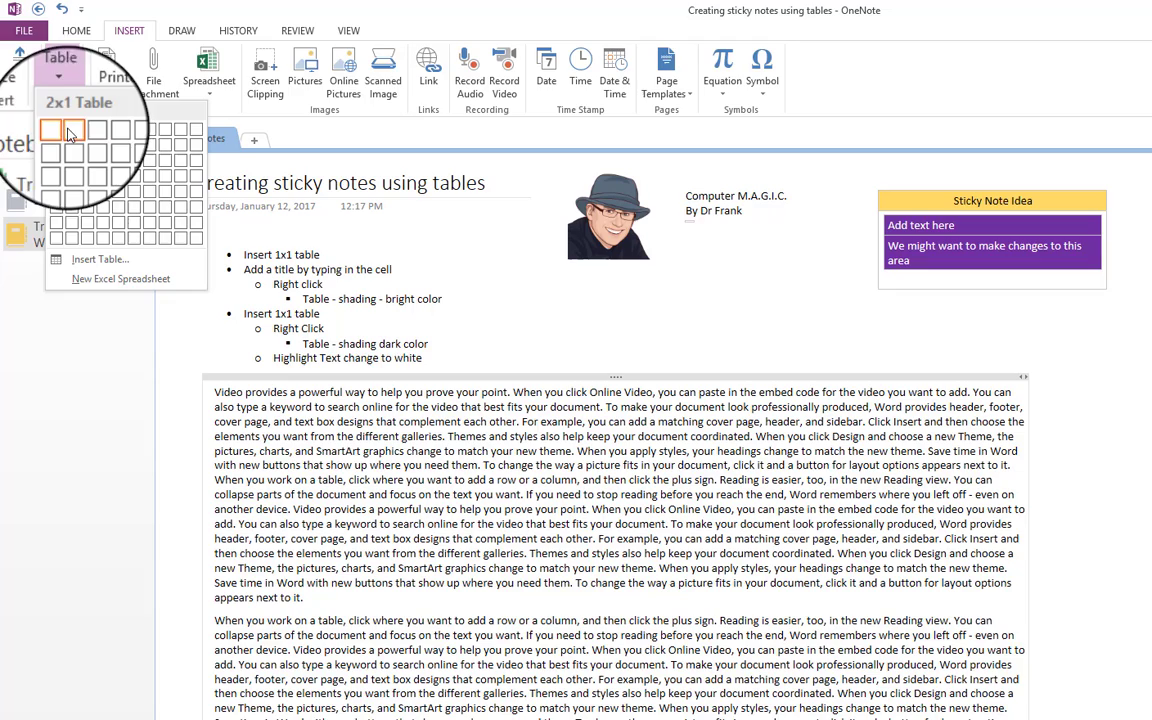
left_click(42, 140)
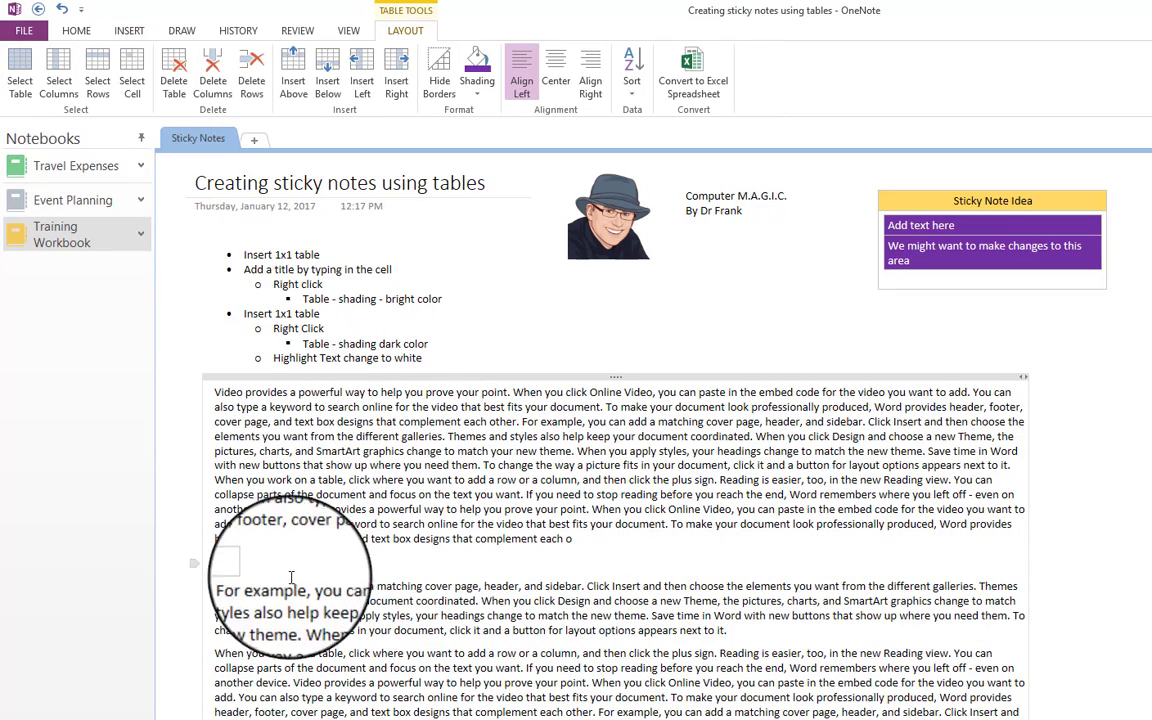
key("ctrl+z")
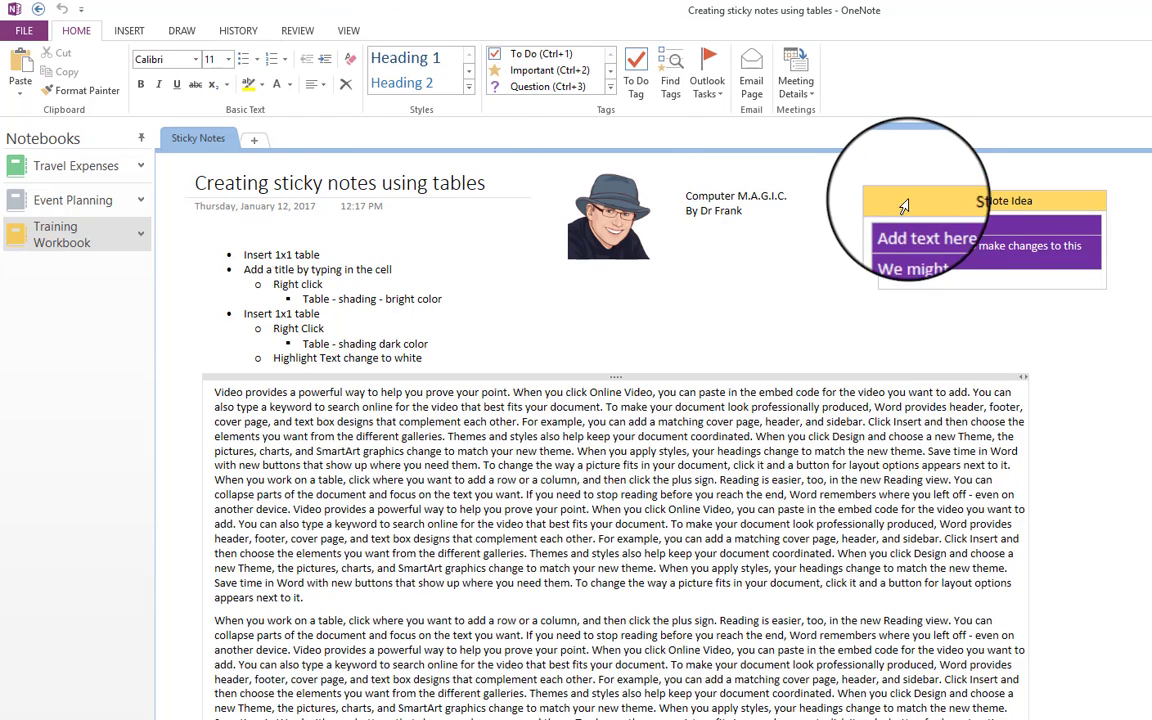
left_click_drag(890, 175, 614, 446)
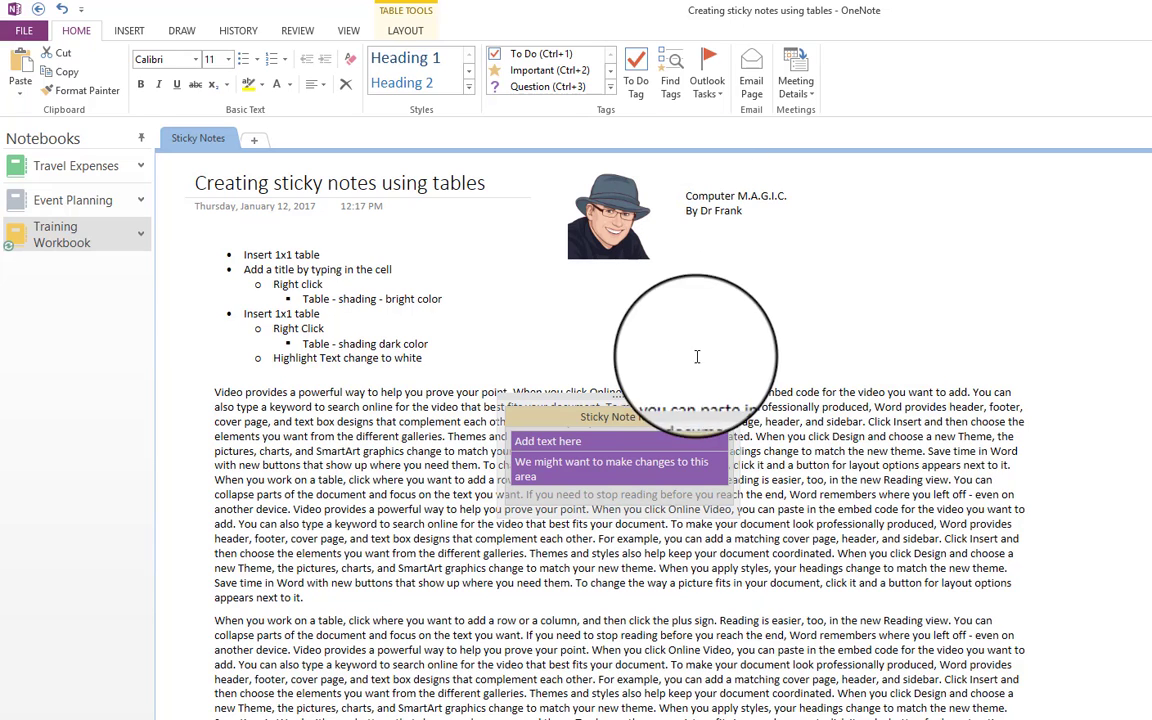
left_click_drag(649, 395, 852, 236)
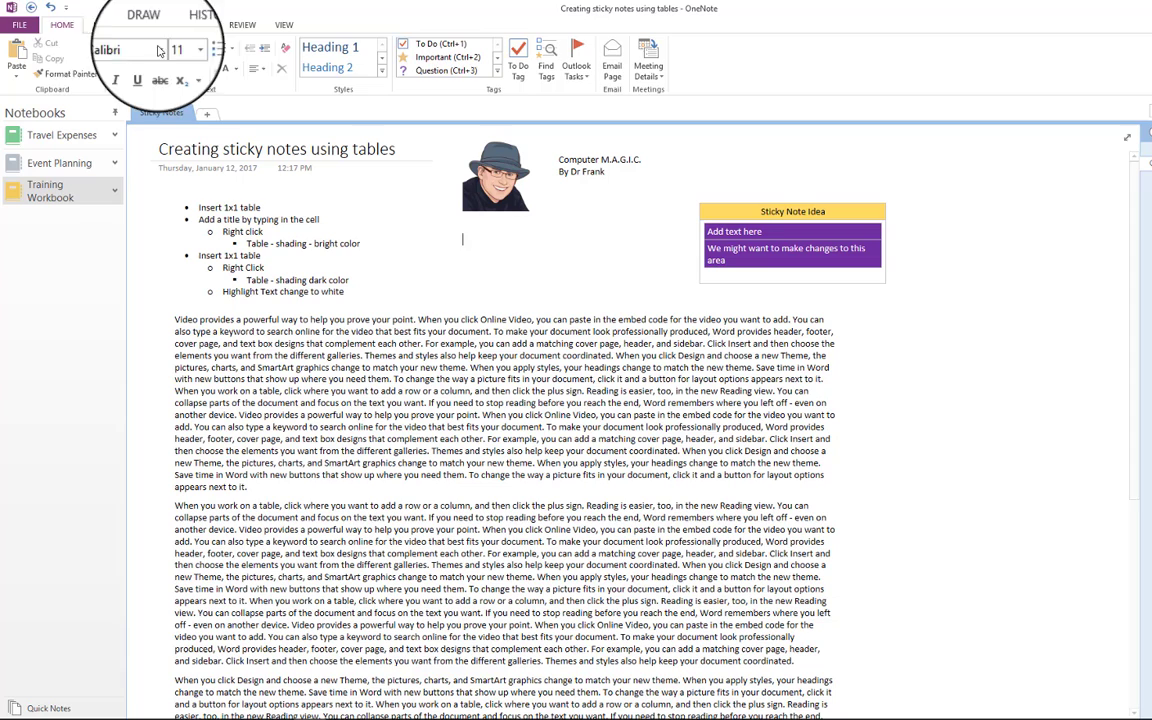
Step: Insert a 1x1 table below the author photo and type 'Sticky Note 1' in it
left_click(105, 24)
left_click(57, 56)
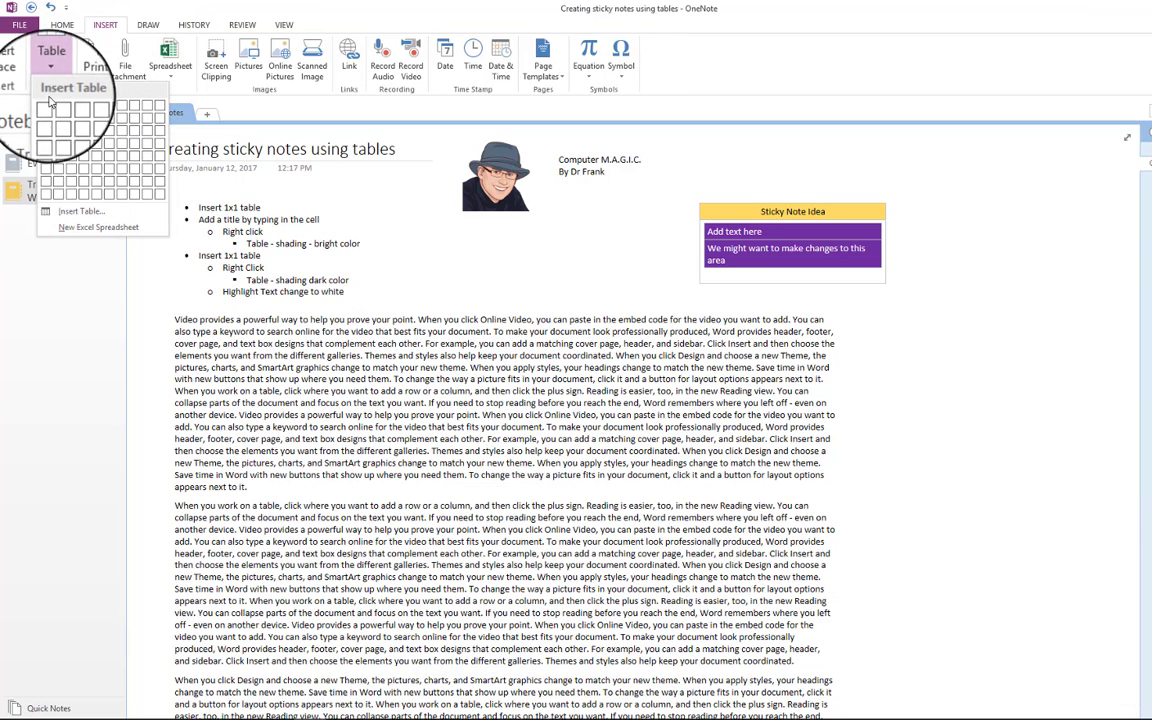
left_click(22, 110)
left_click(672, 316)
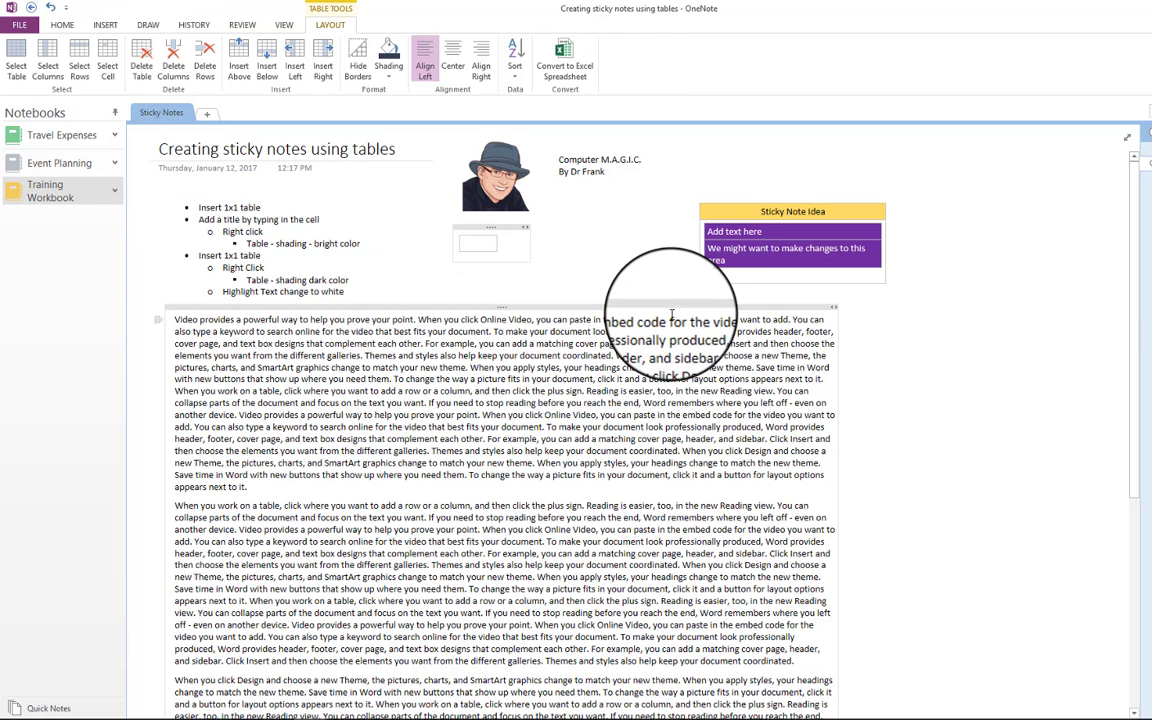
type("Sticky")
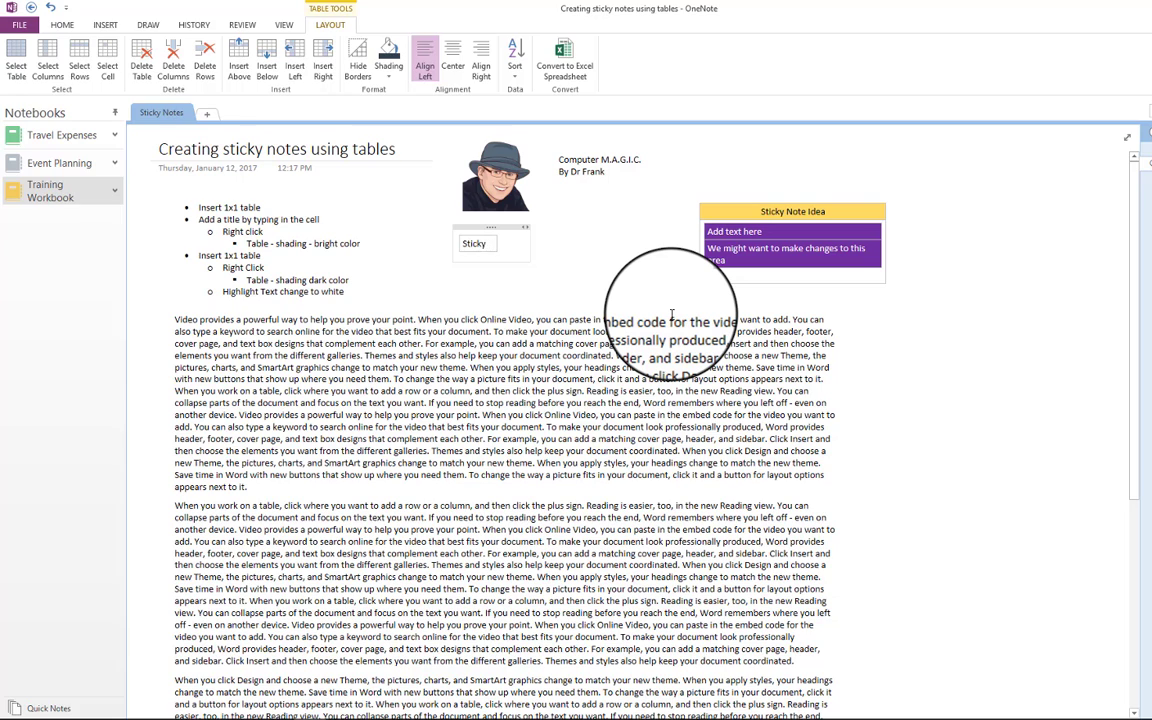
type(" Note 1")
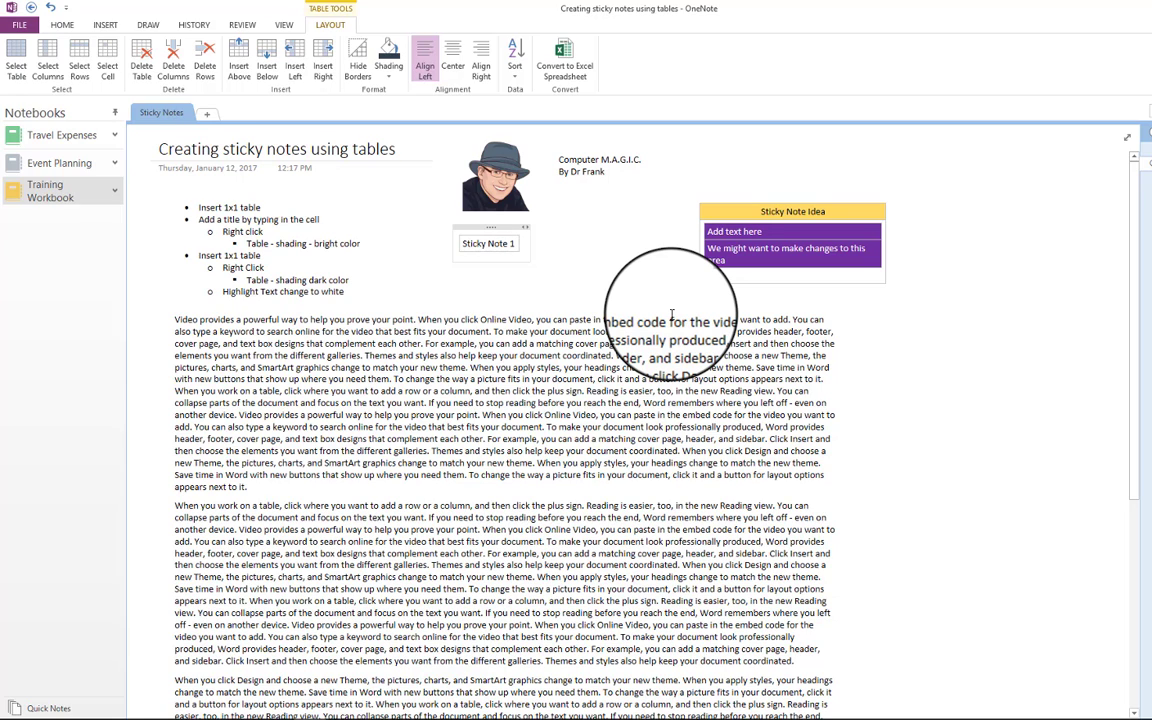
Step: Shade the Sticky Note 1 table cell gold
right_click(470, 250)
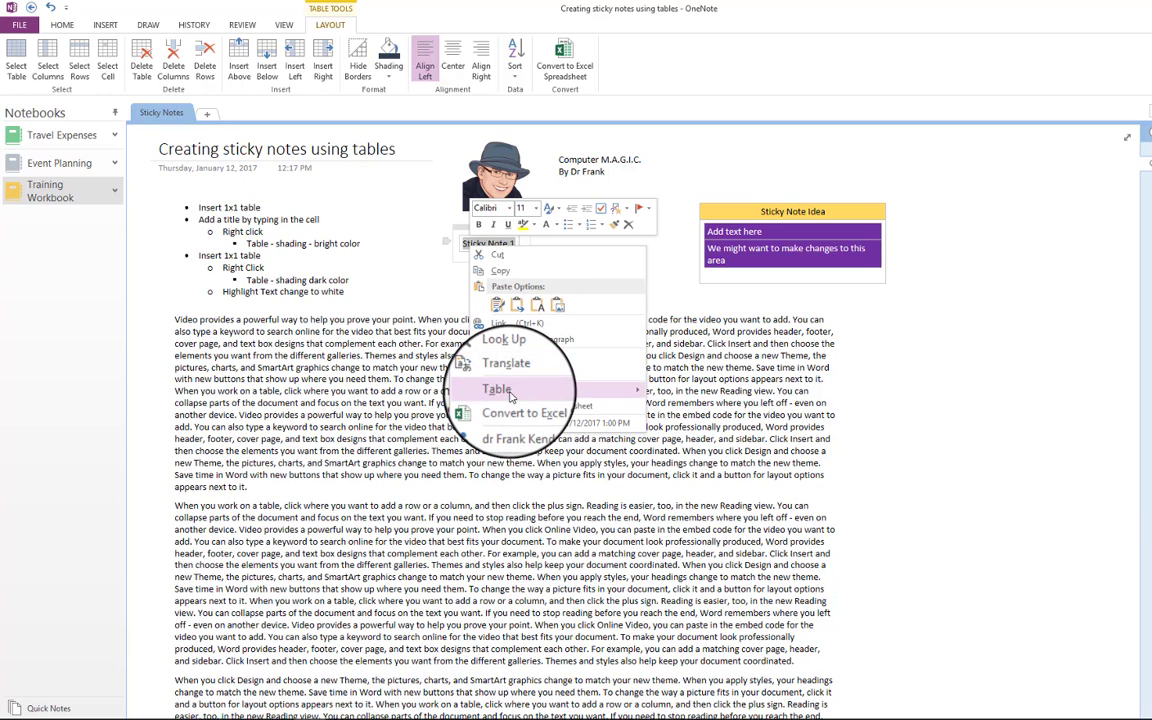
mouse_move(510, 390)
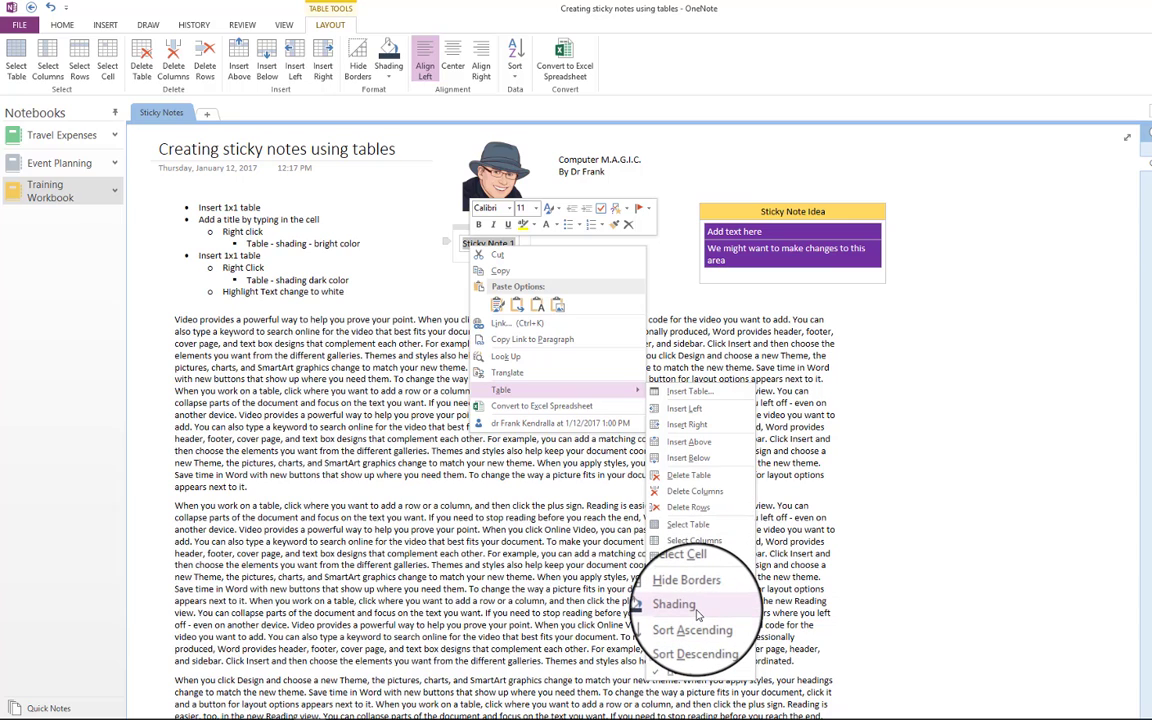
mouse_move(700, 606)
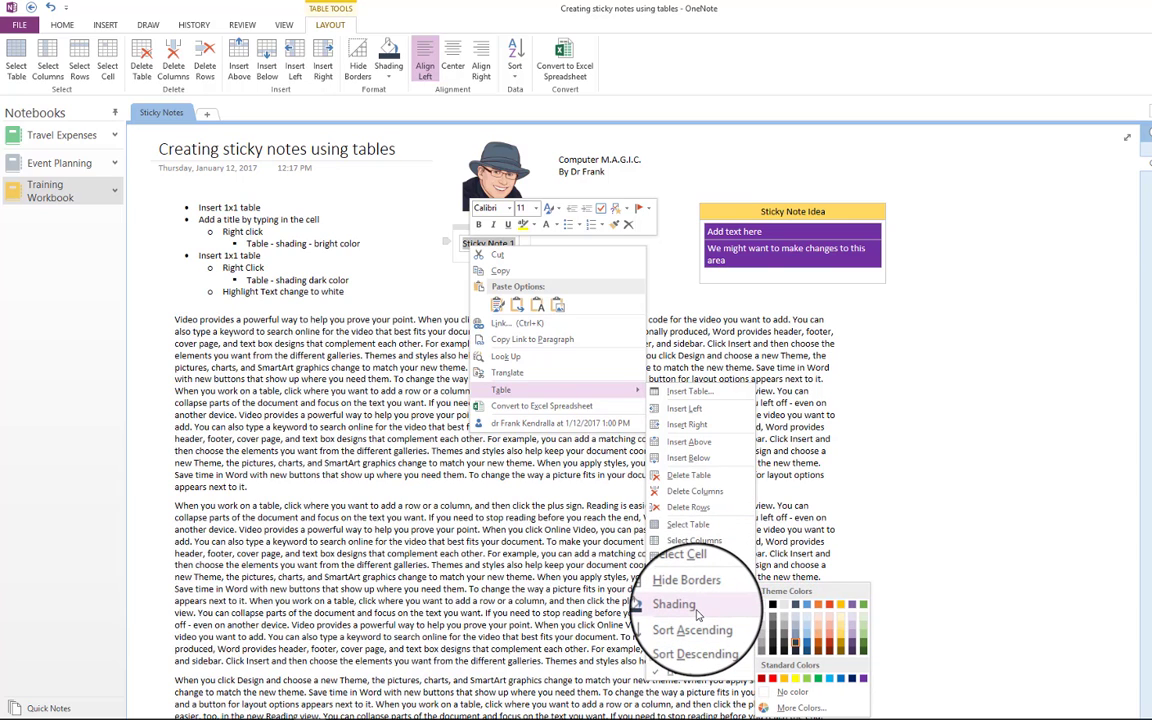
left_click(845, 640)
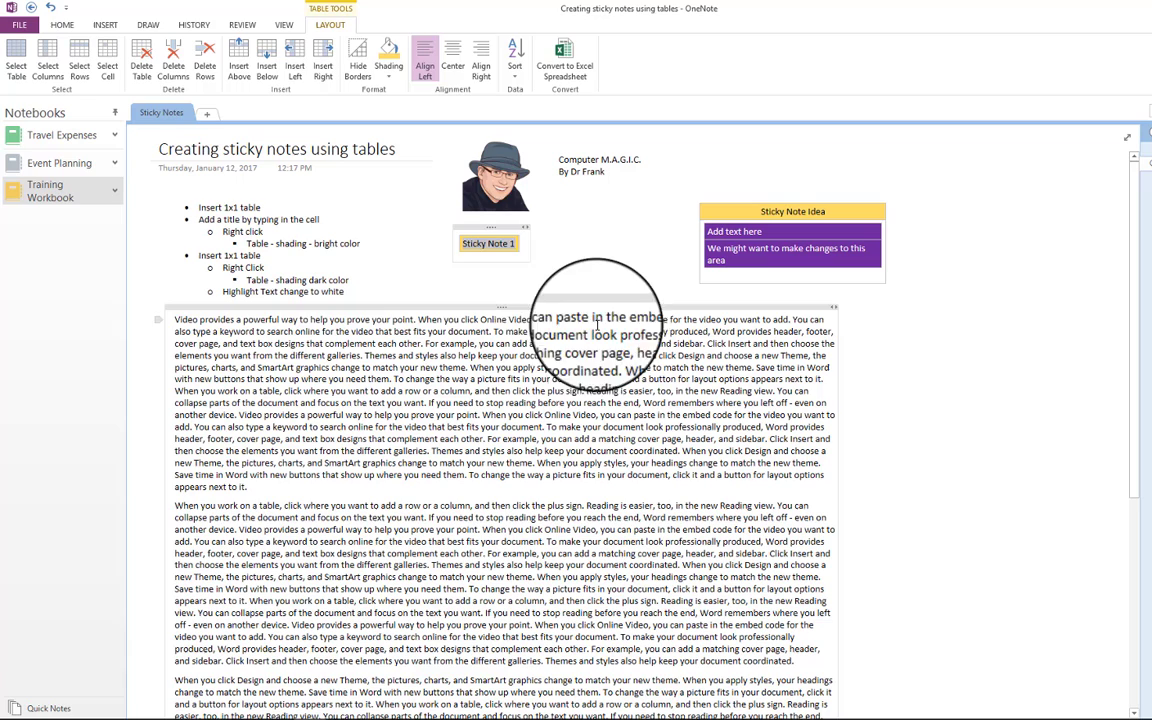
Step: Give the 'Sticky Note 1' title text a yellow highlight
triple_click(517, 243)
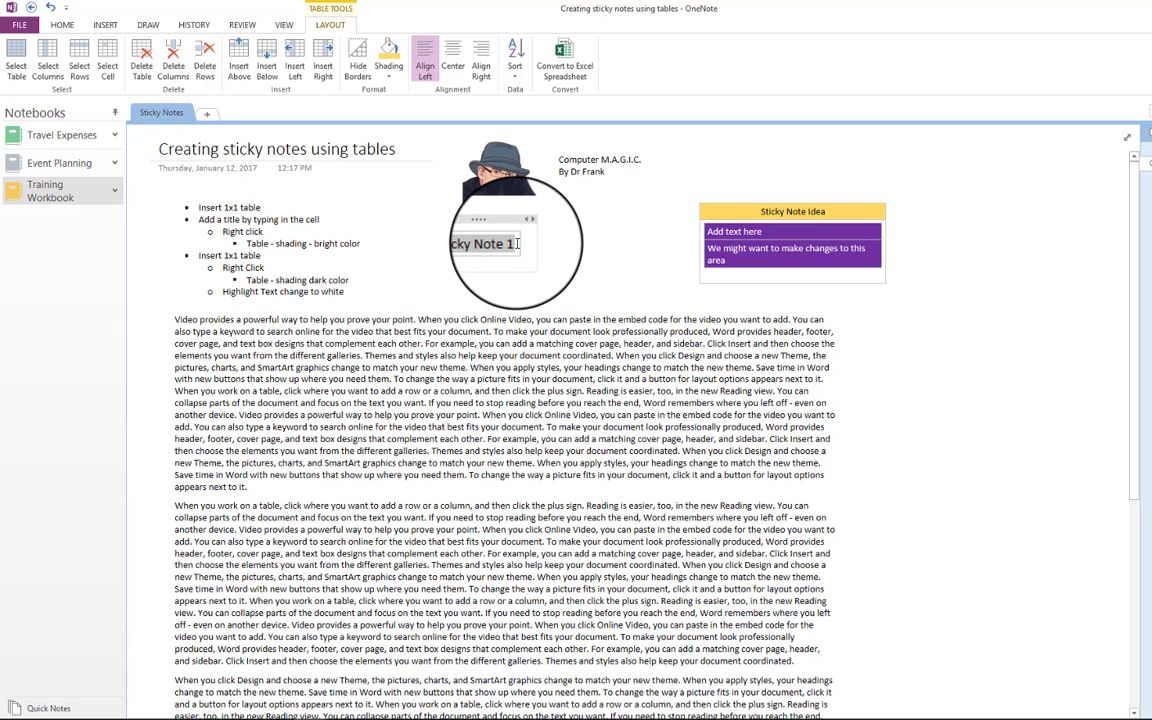
left_click(513, 243)
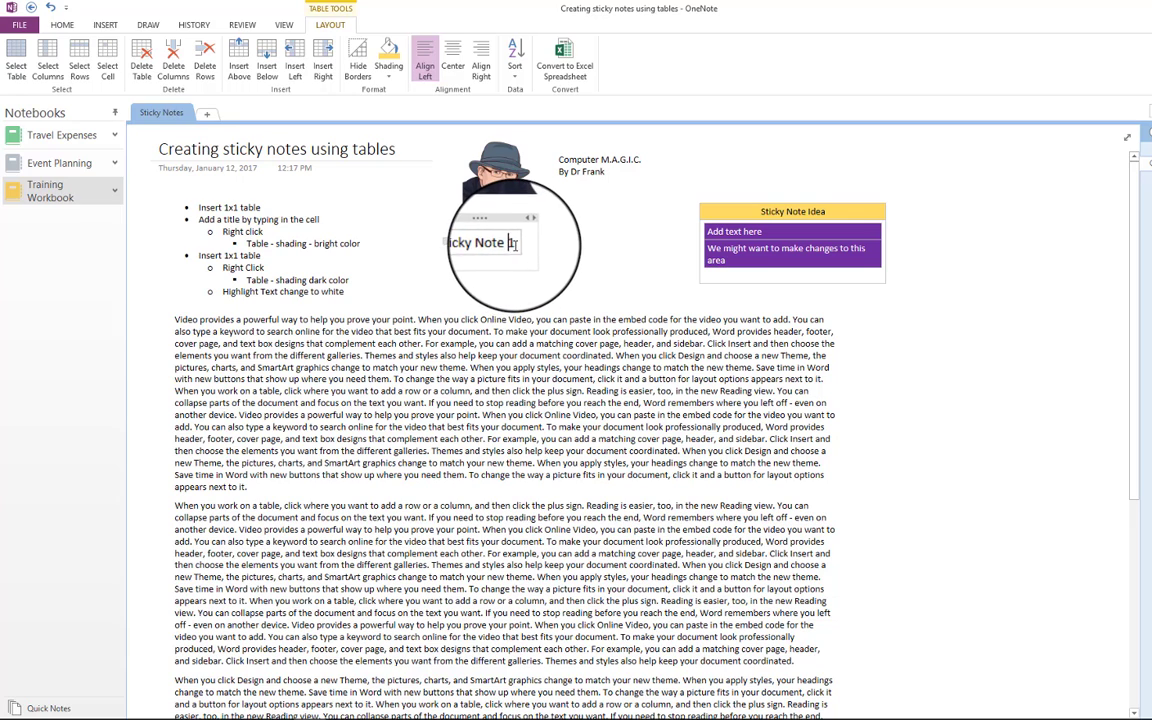
left_click_drag(462, 243, 513, 243)
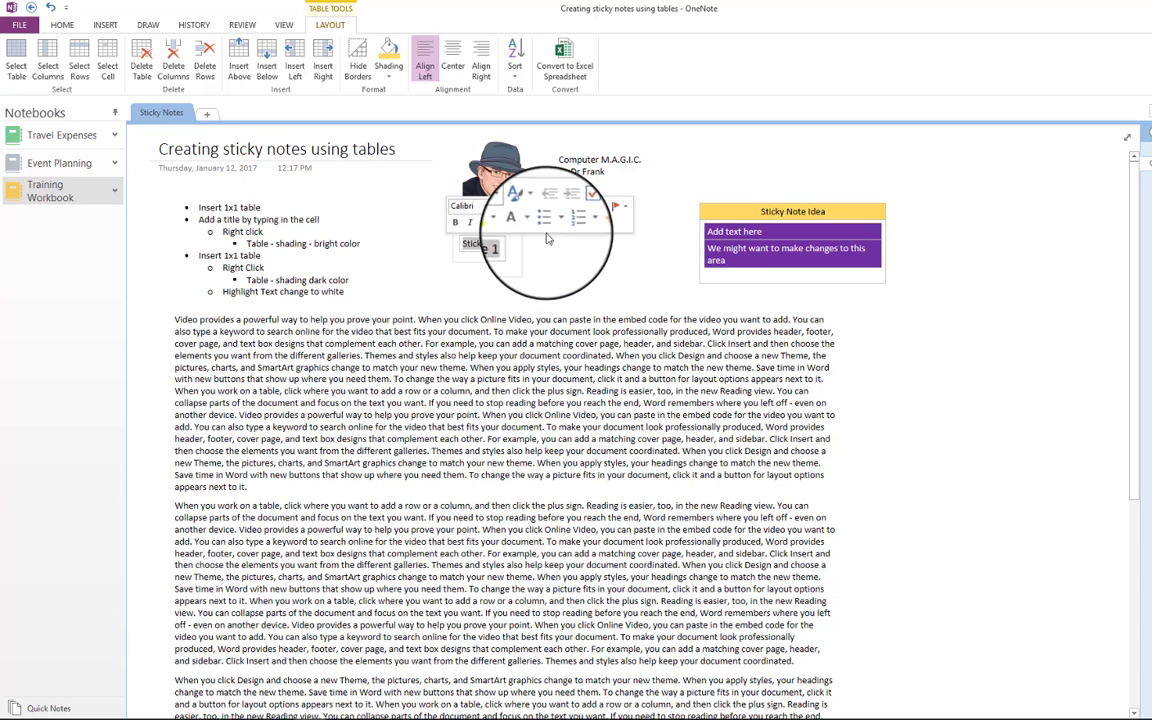
left_click(489, 209)
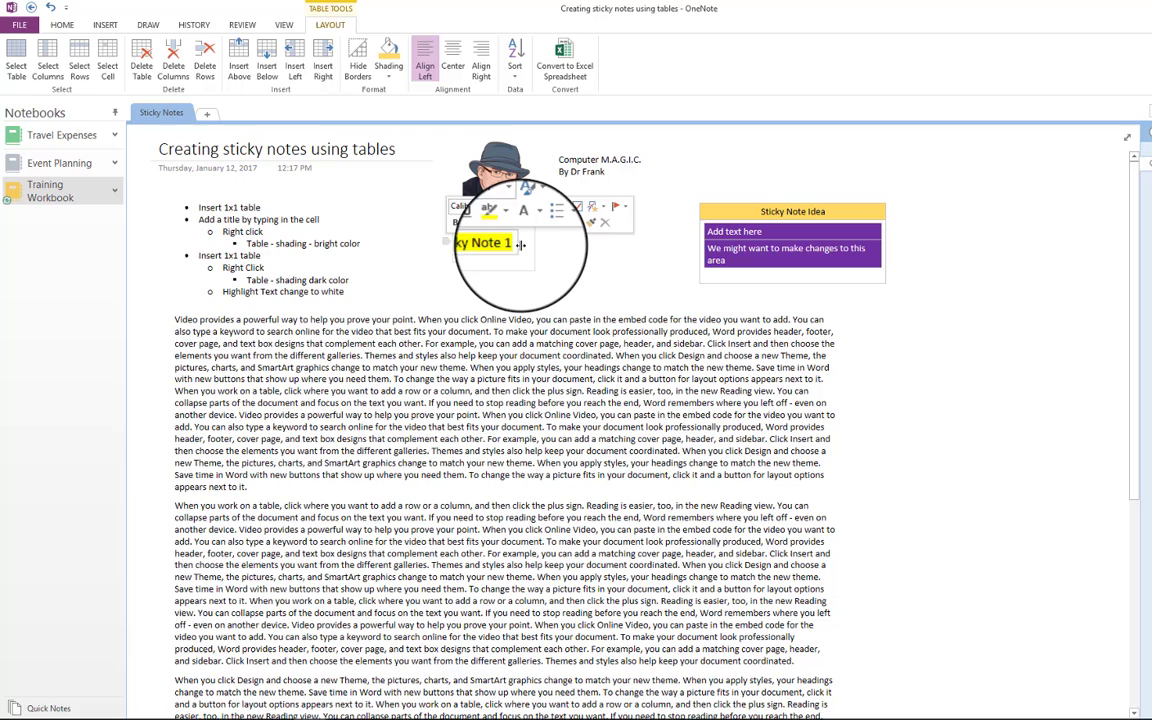
left_click(523, 265)
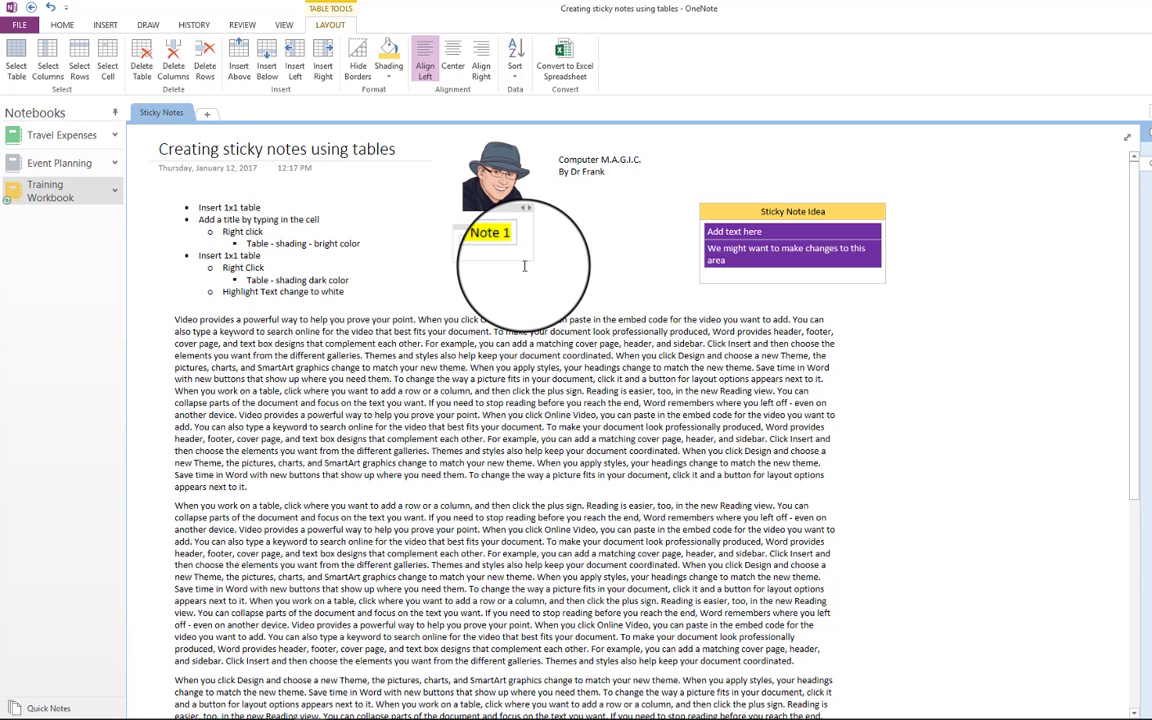
type("hello")
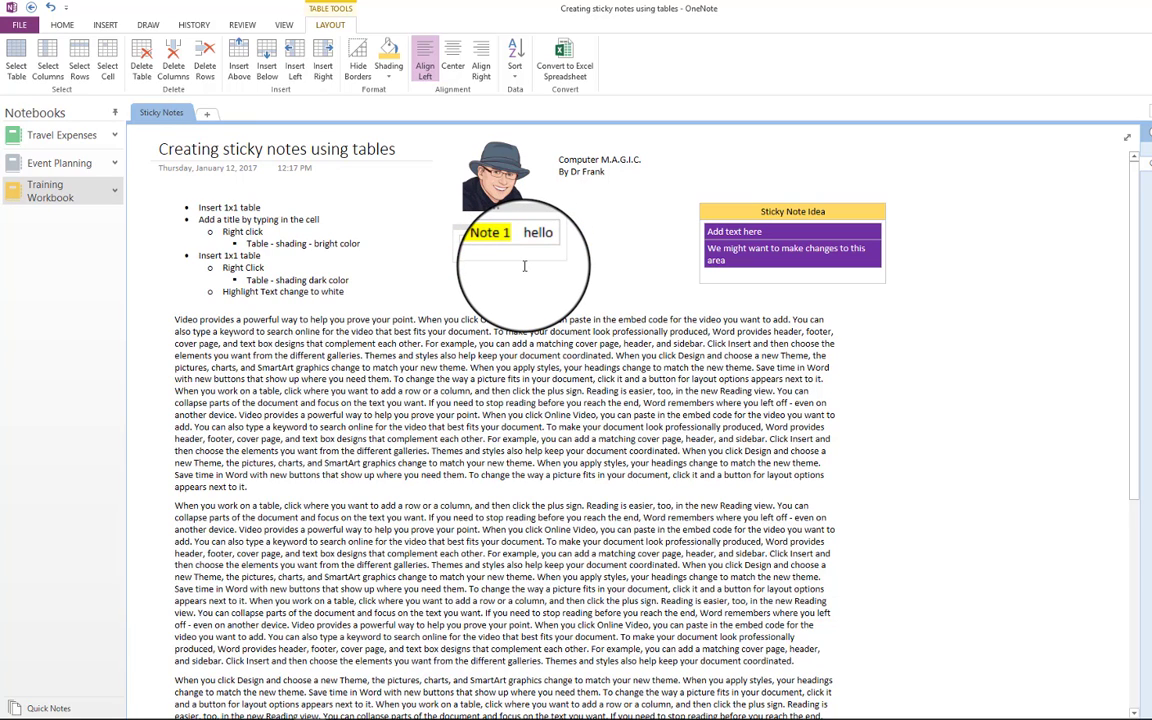
key("ctrl+z")
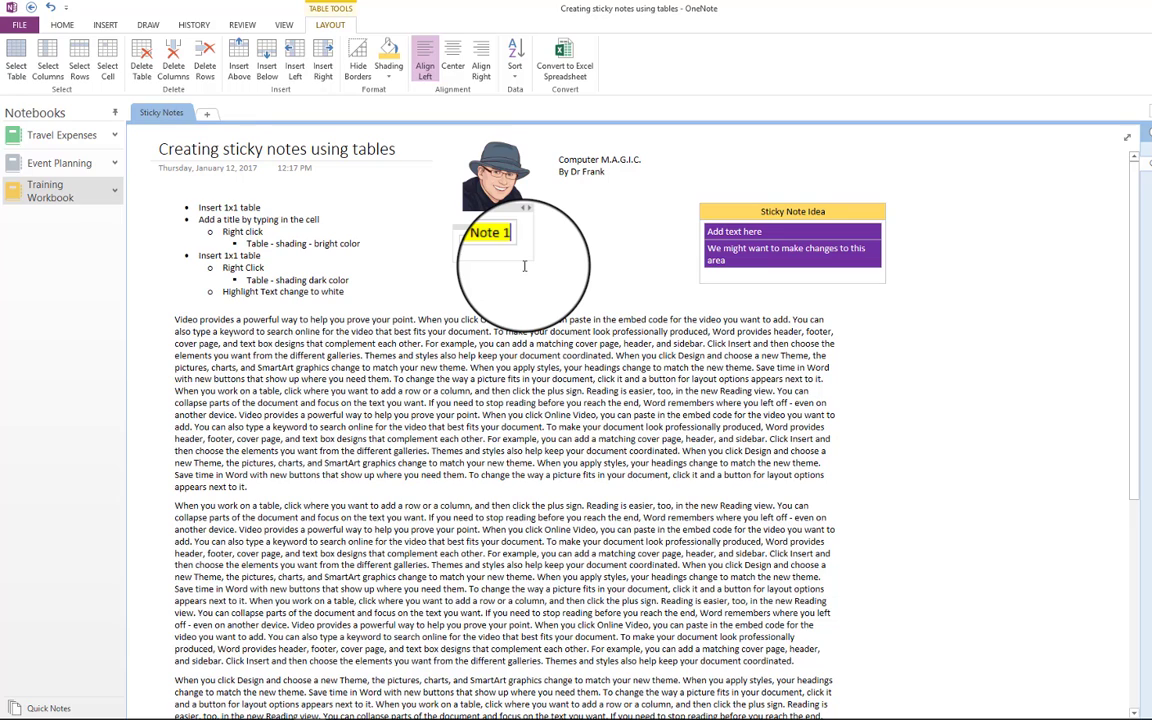
Step: Change the Sticky Note 1 cell shading to bright yellow
triple_click(483, 249)
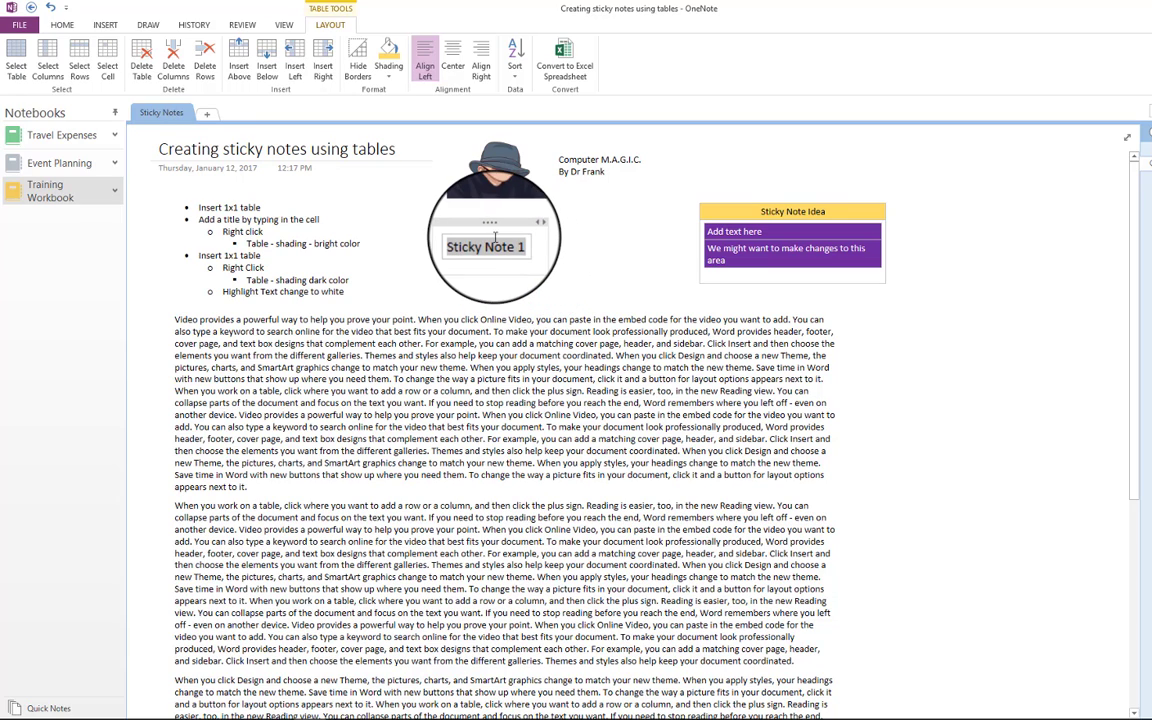
right_click(490, 247)
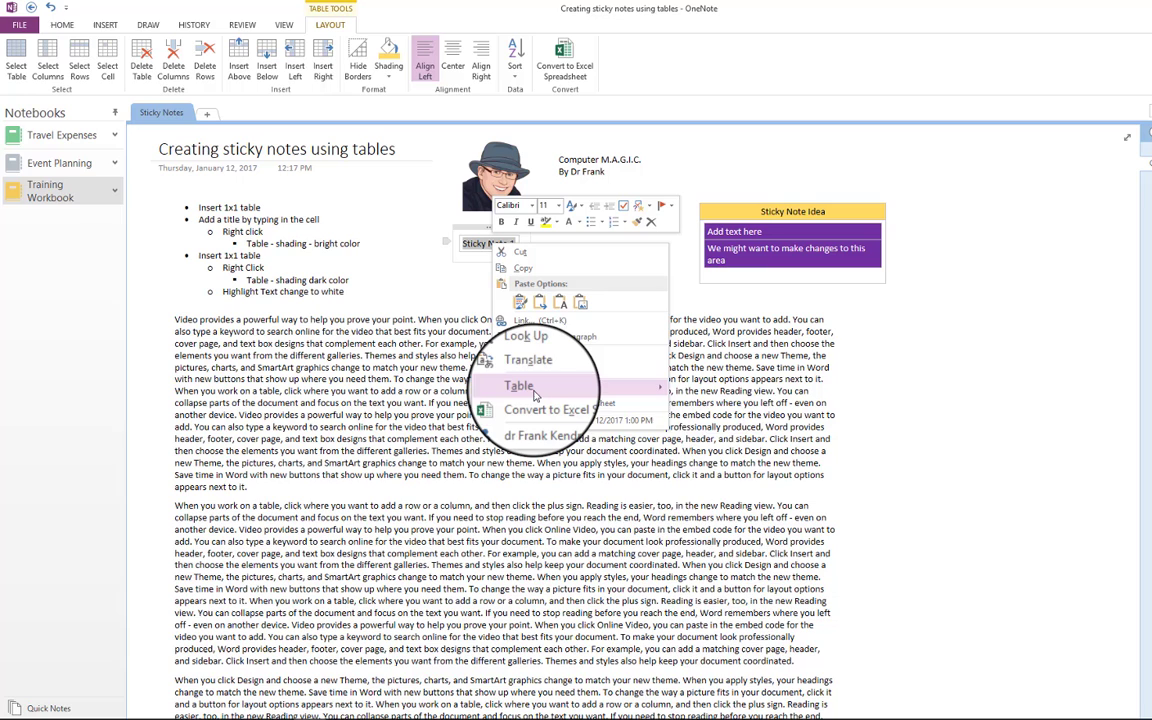
mouse_move(523, 387)
mouse_move(705, 603)
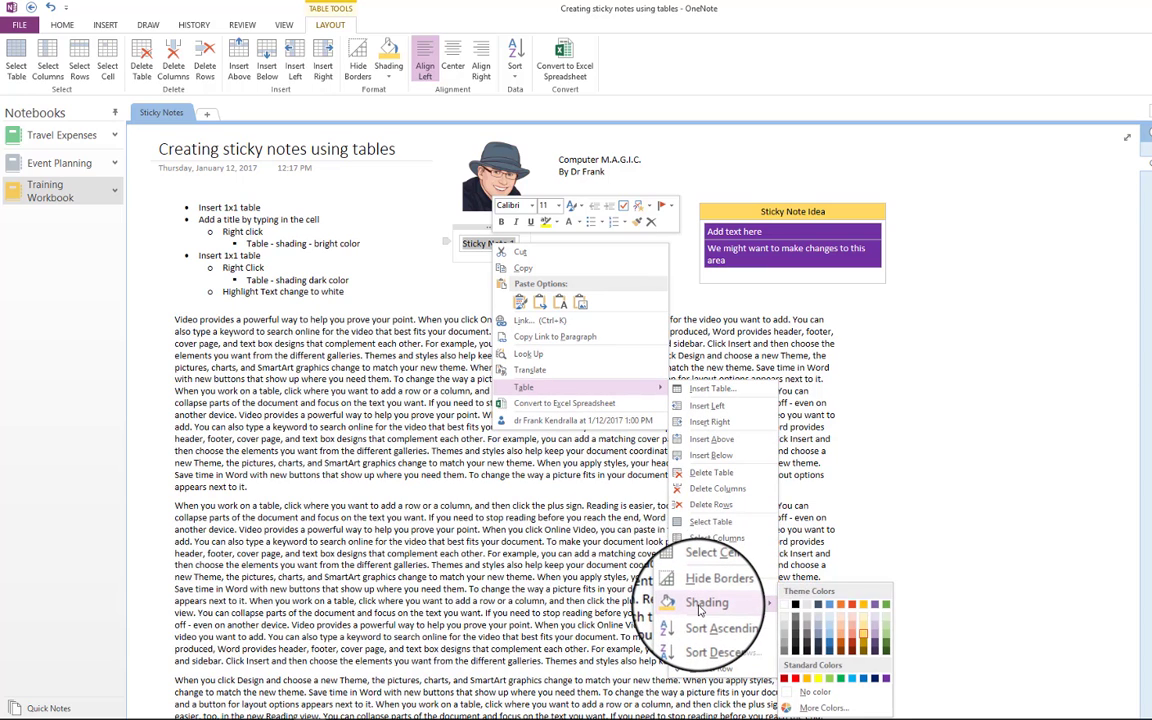
left_click(864, 637)
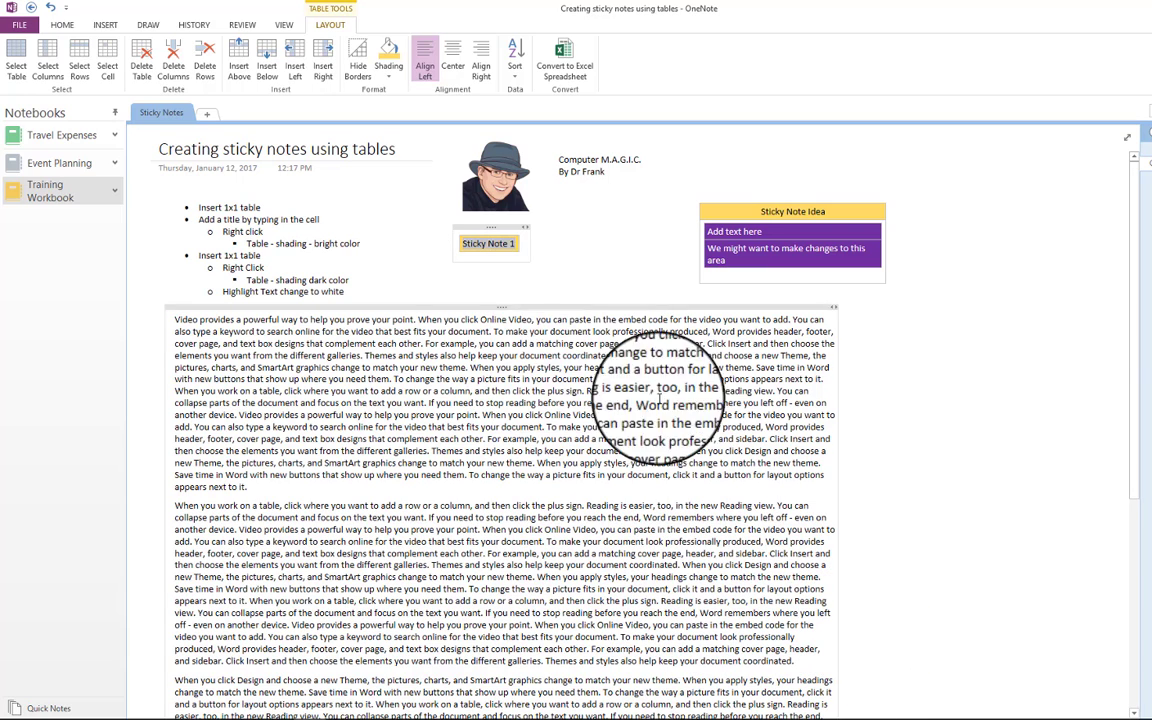
Step: Add an empty line beneath the Sticky Note 1 title
left_click(524, 263)
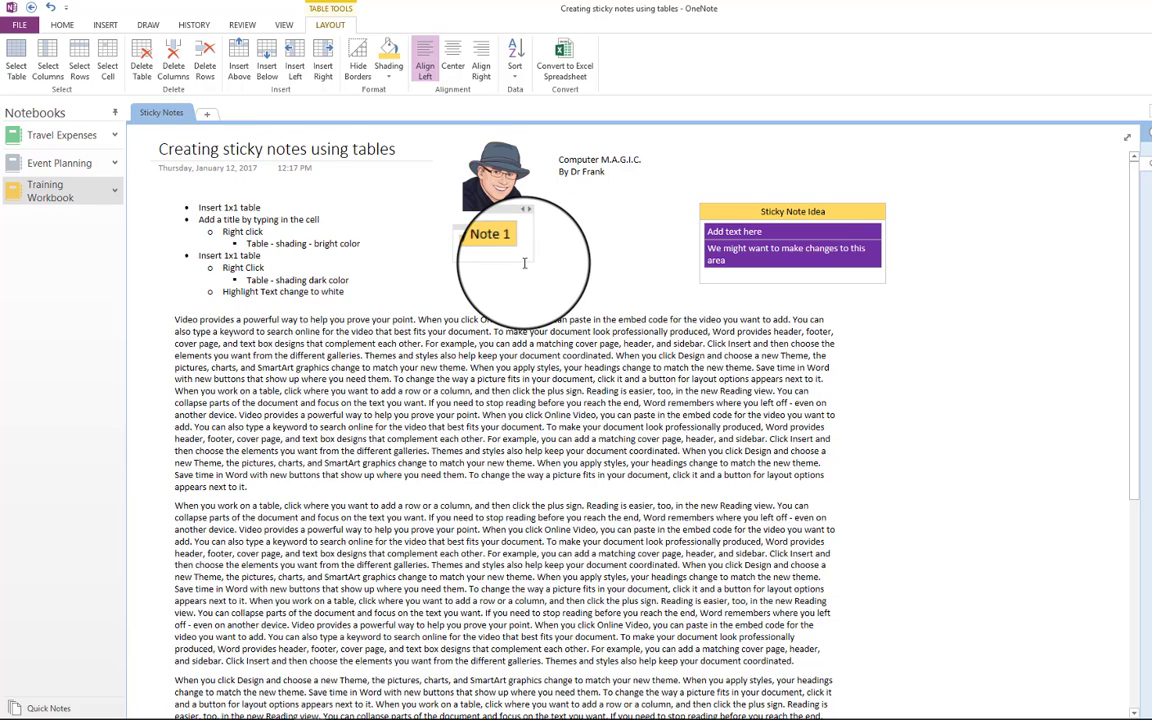
type("Hello")
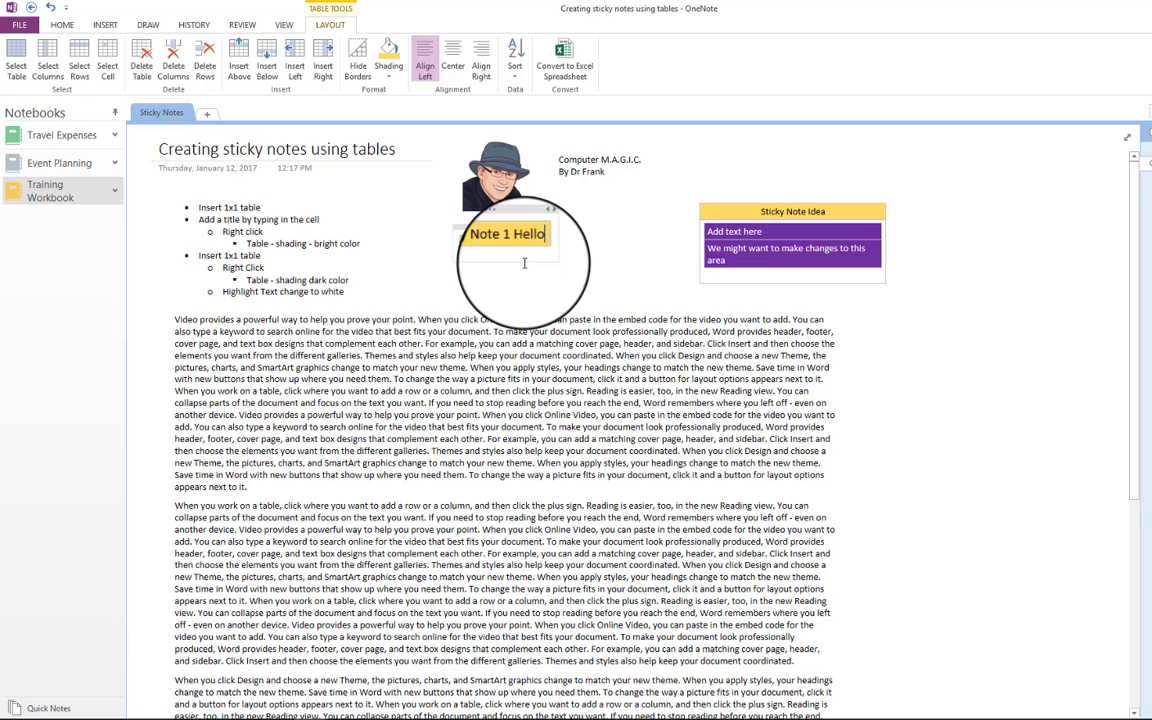
key("BackSpace")
key("BackSpace")
key("BackSpace")
key("BackSpace")
key("BackSpace")
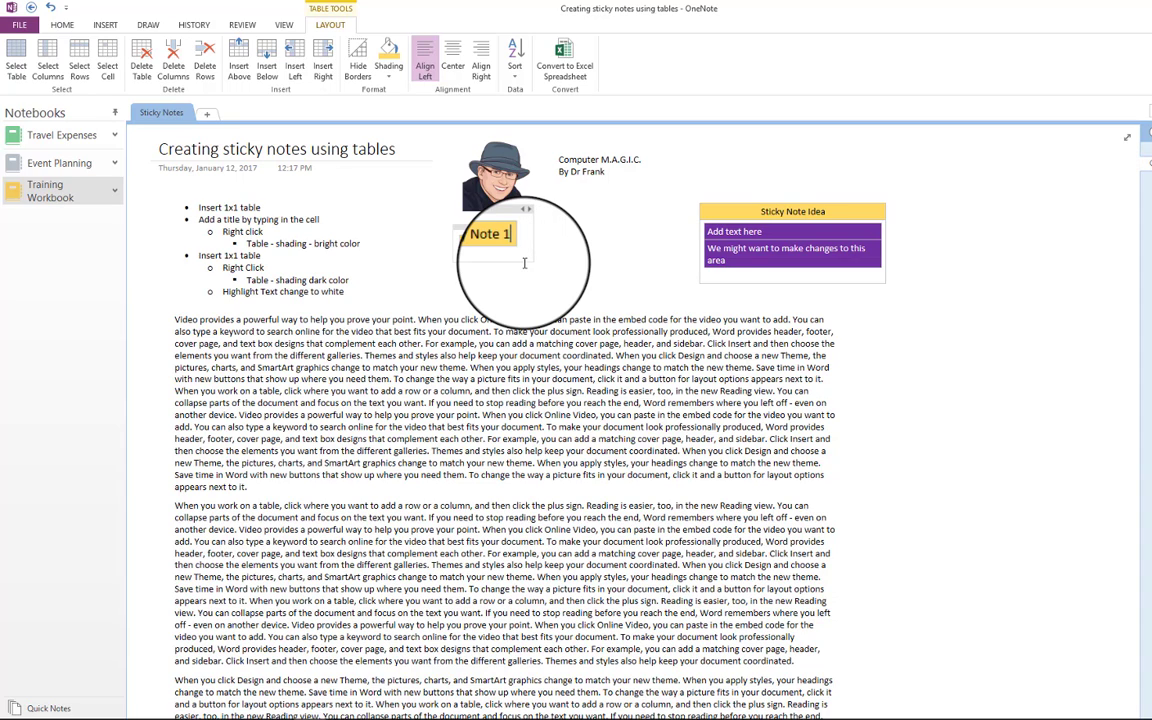
key("Return")
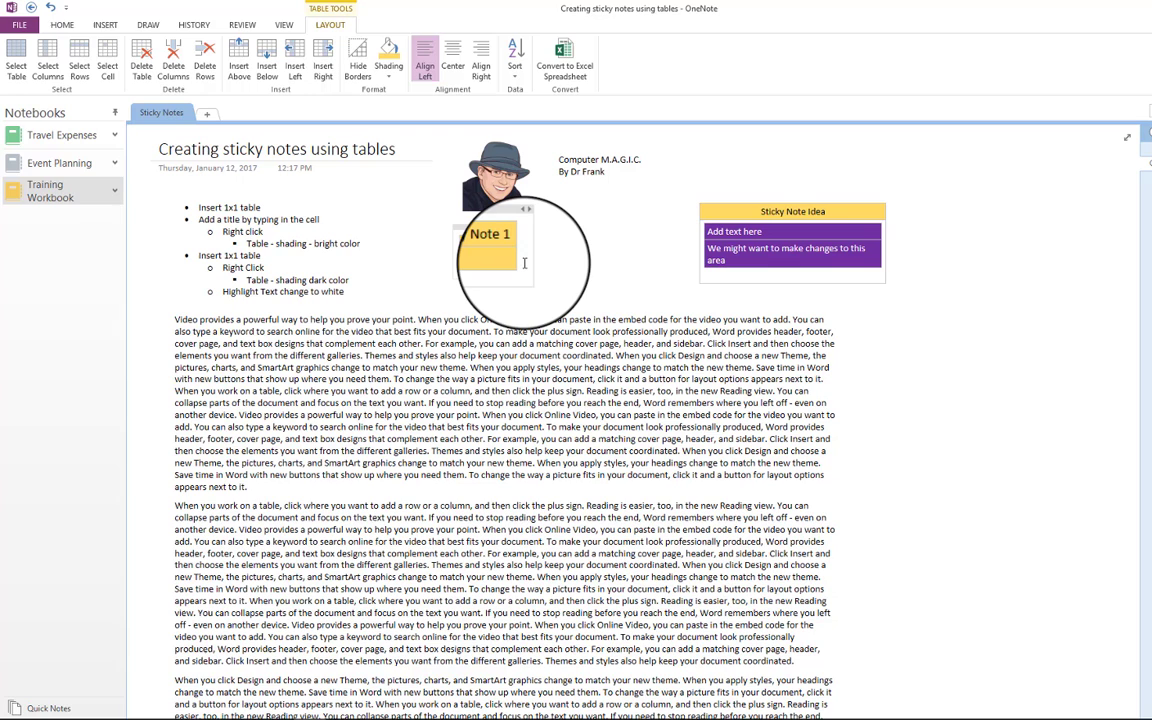
Step: Nest a 1x1 table inside the note containing 'Add text here'
left_click(105, 24)
left_click(36, 62)
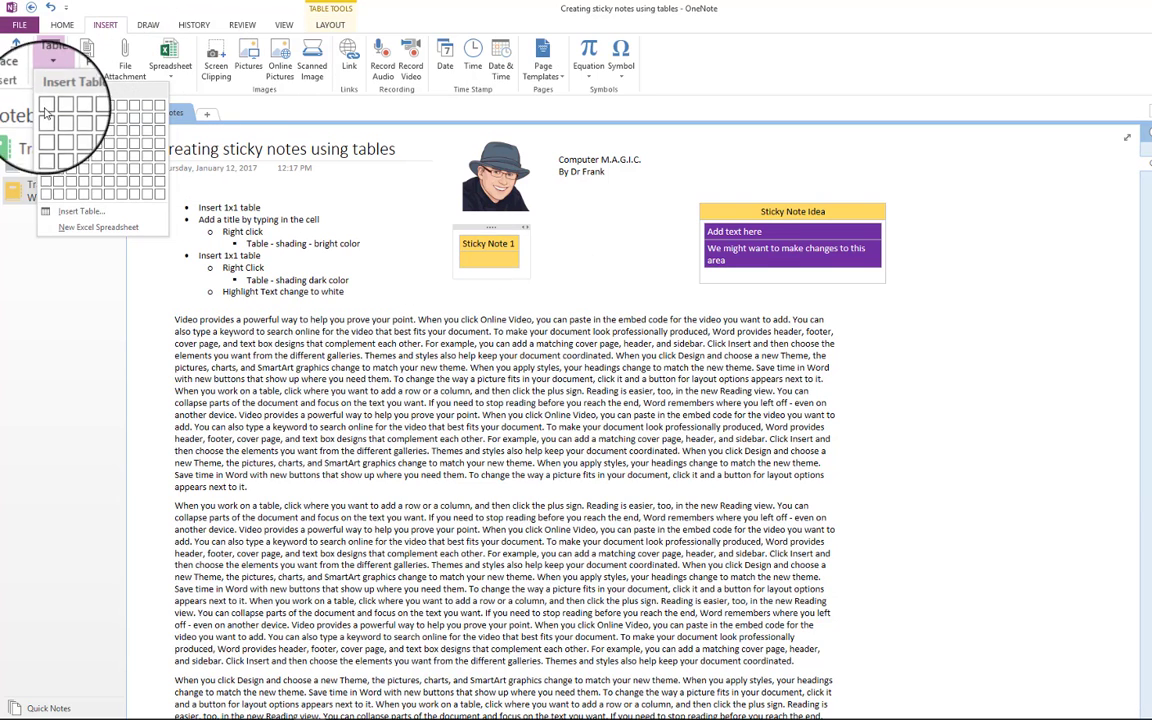
left_click(38, 97)
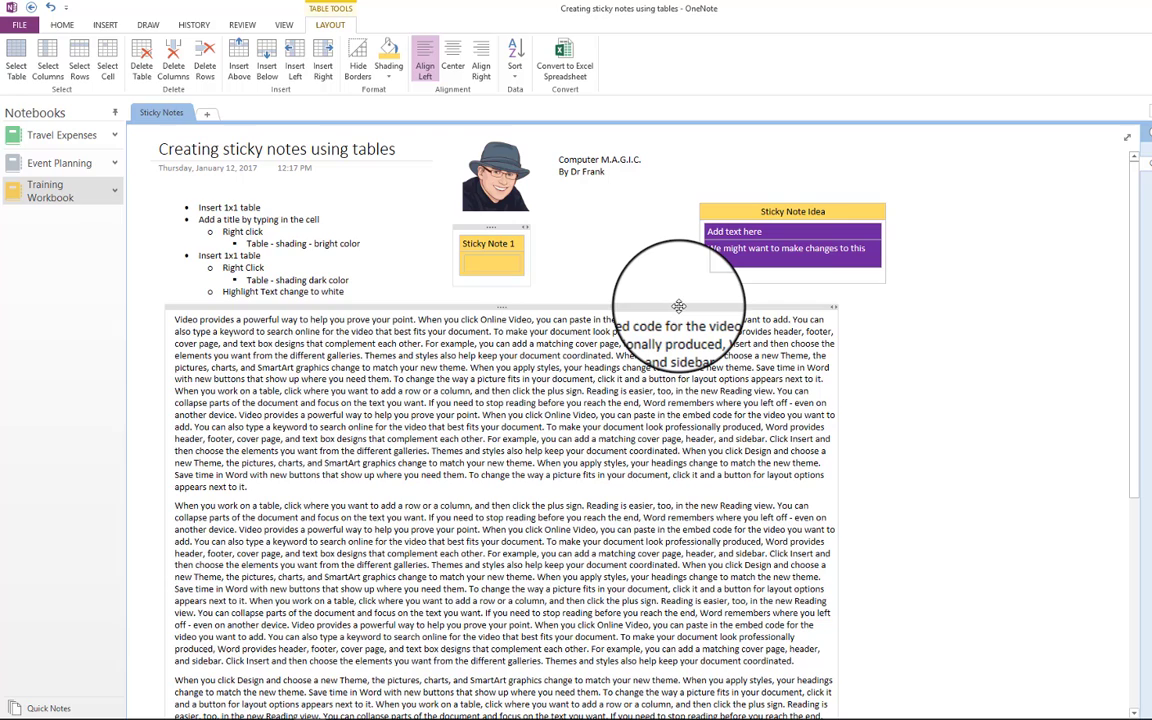
type("Add text")
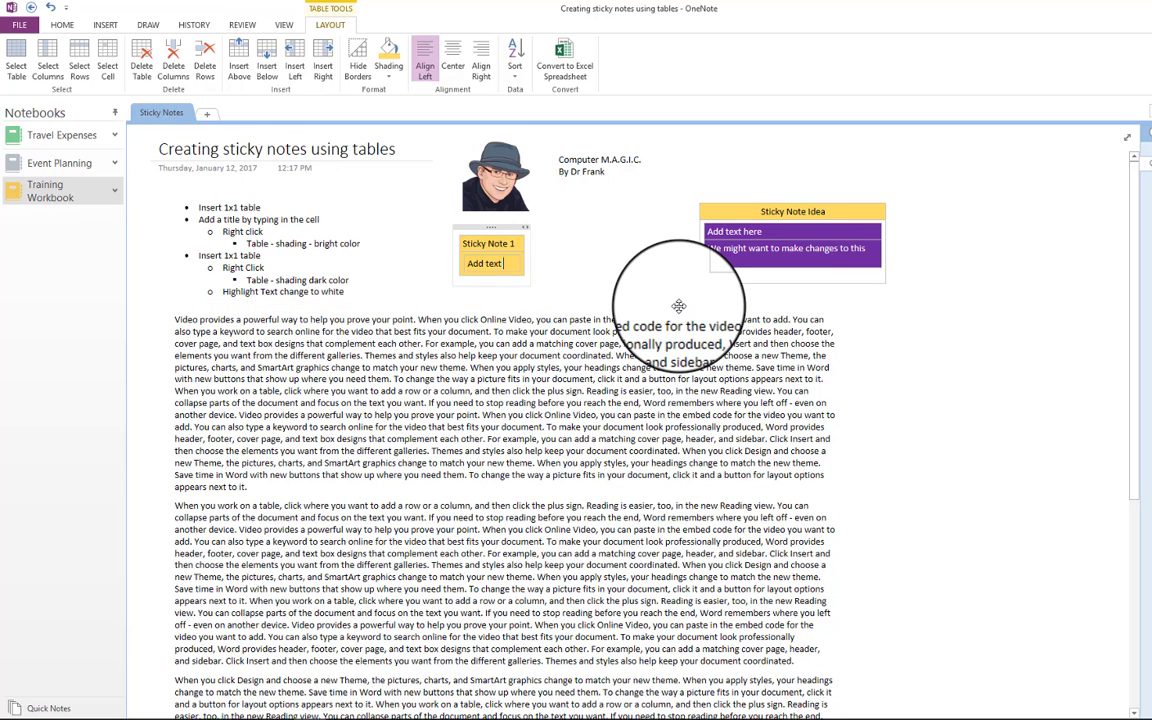
type(" here")
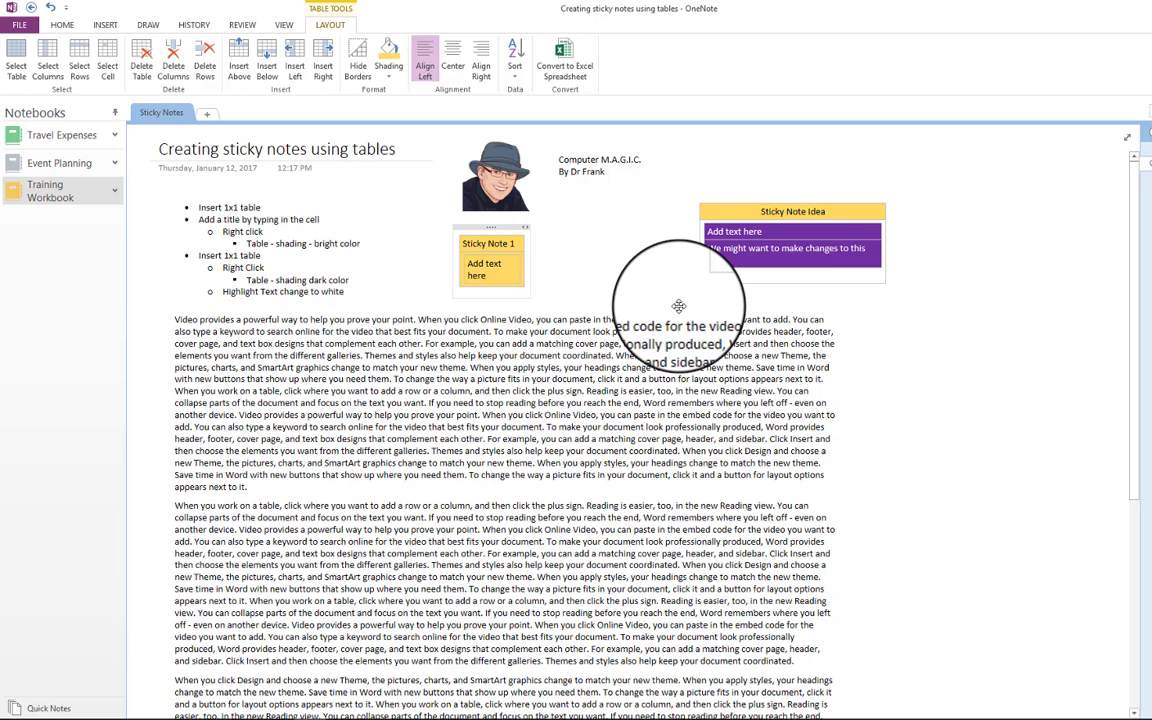
Step: Shade the inner 'Add text here' cell dark blue
triple_click(465, 264)
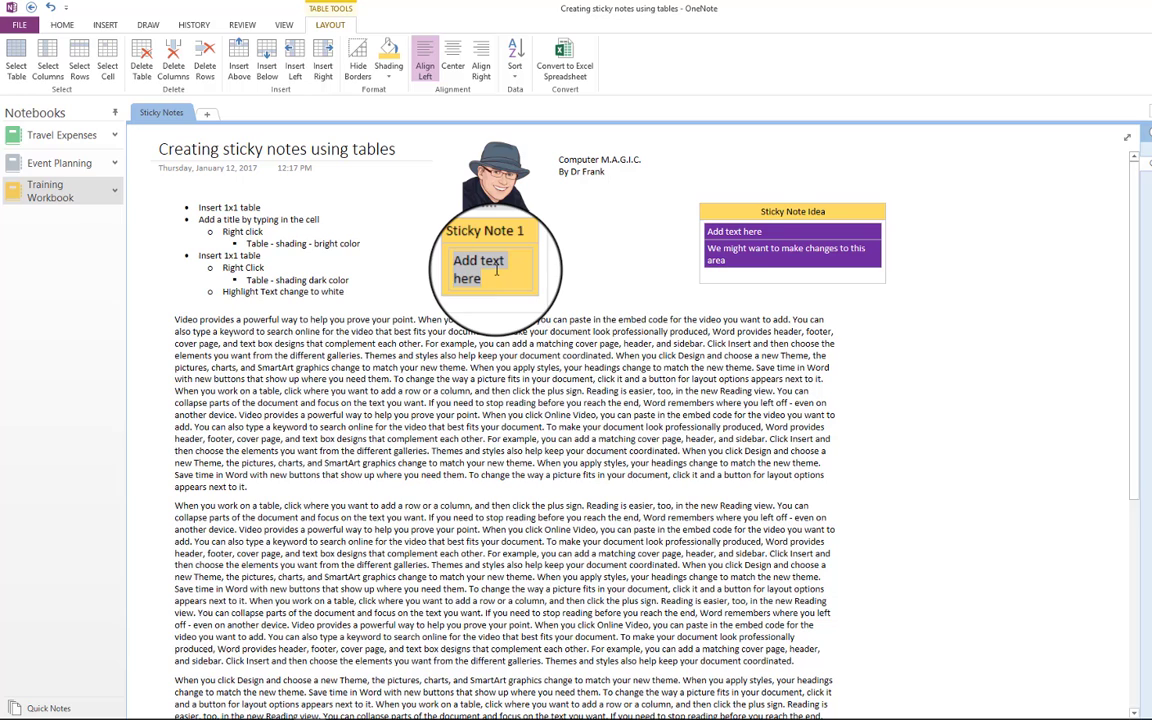
right_click(496, 270)
mouse_move(560, 425)
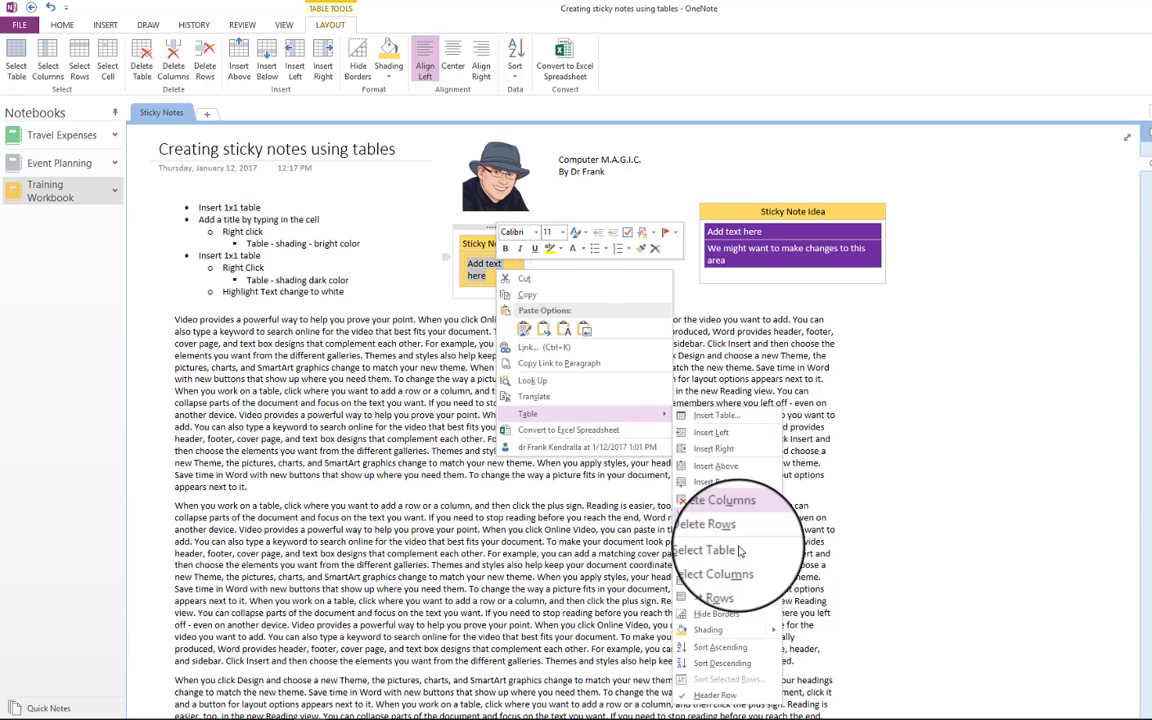
mouse_move(765, 630)
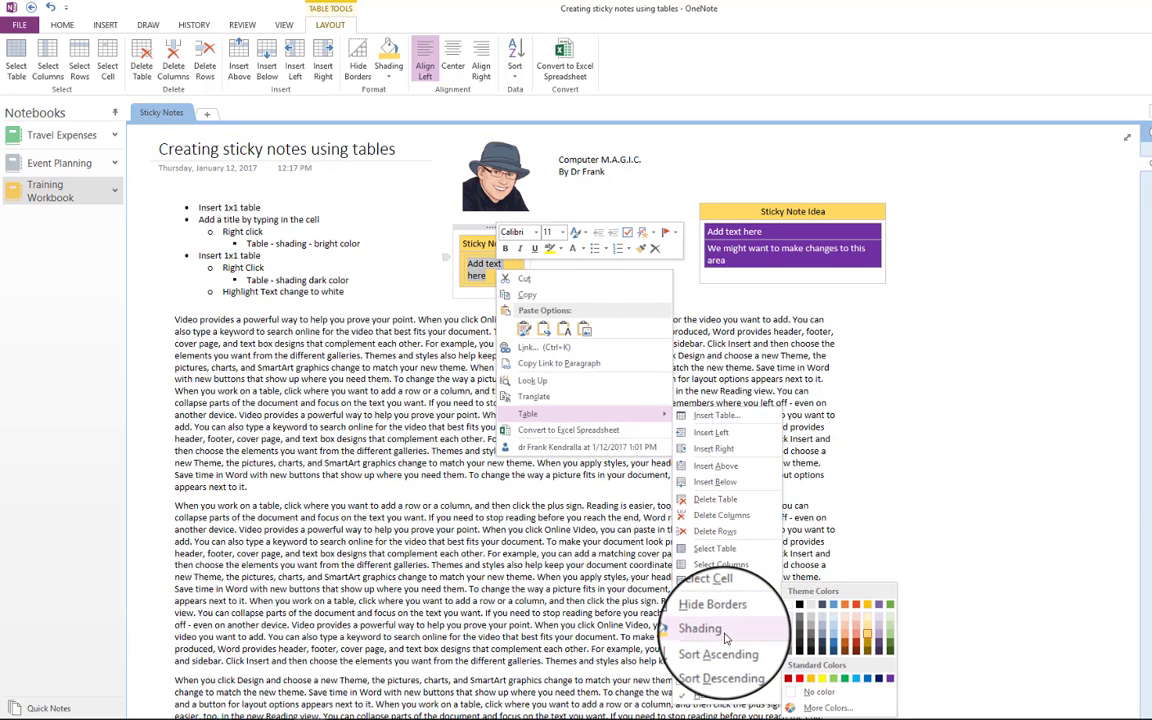
left_click(836, 650)
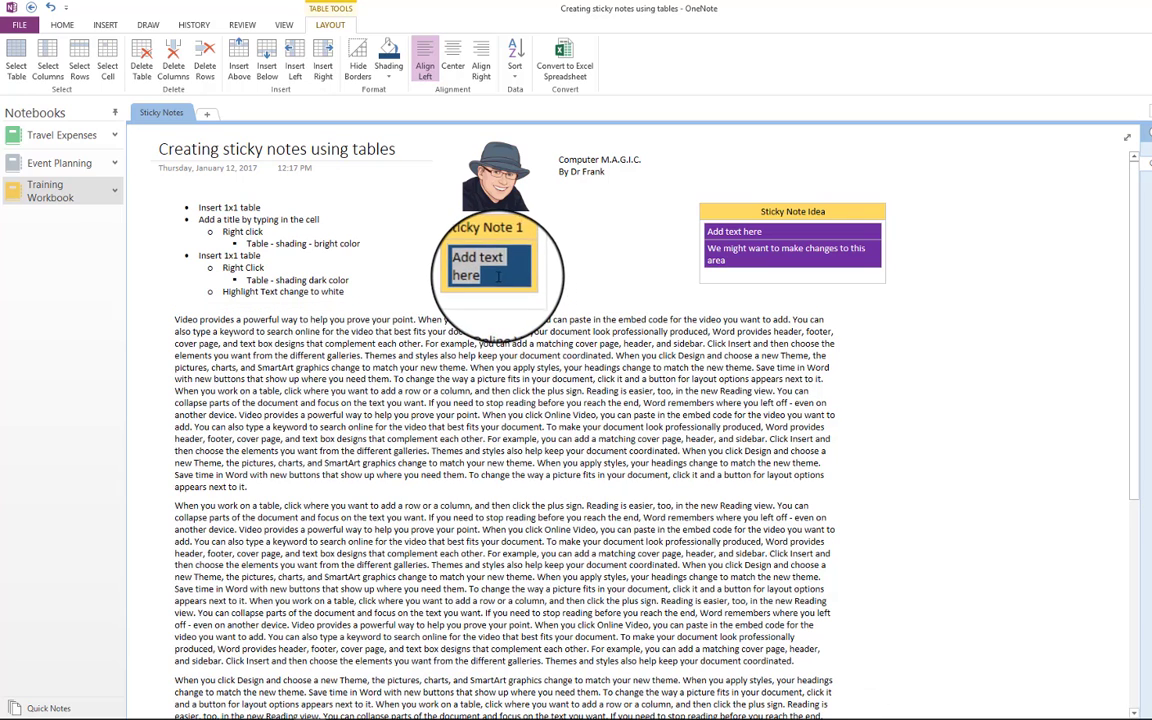
Step: Make the 'Add text here' text white
left_click(489, 274)
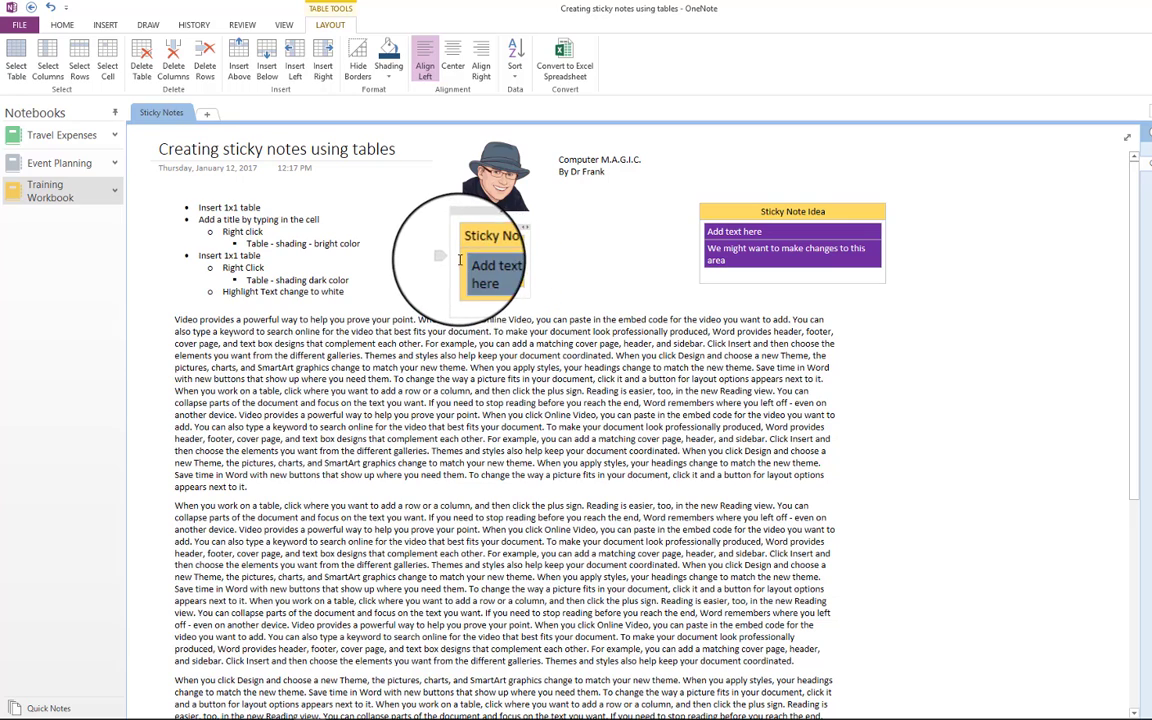
left_click_drag(473, 270, 442, 262)
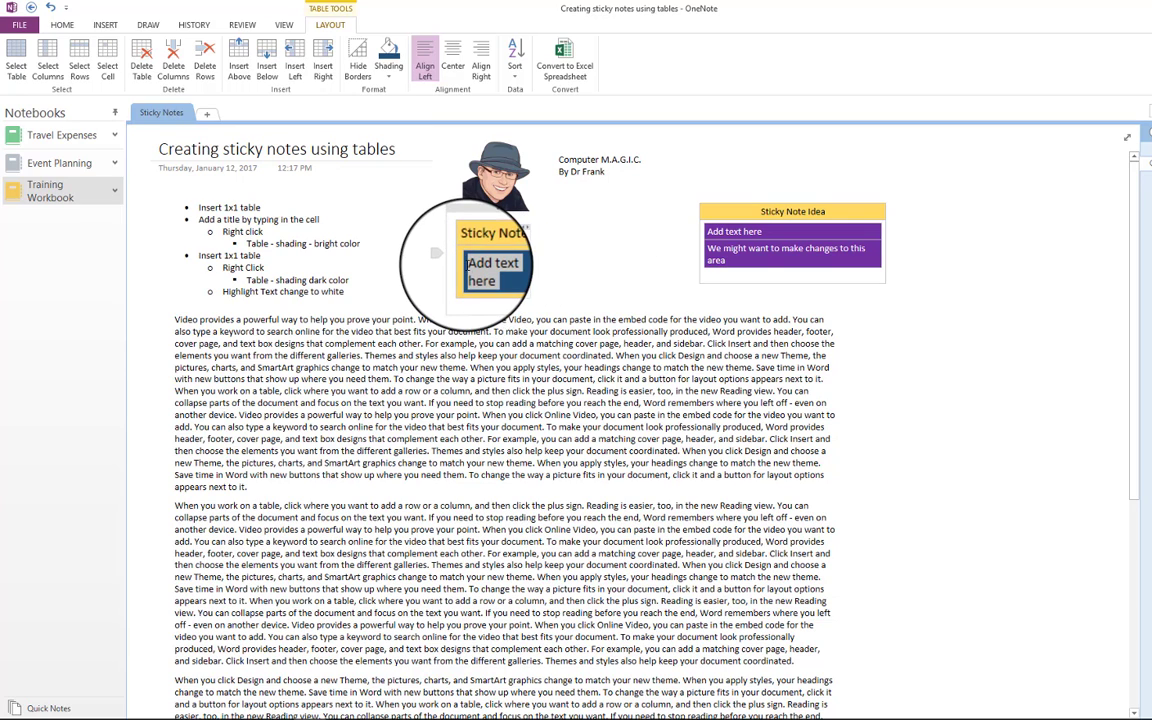
left_click(553, 248)
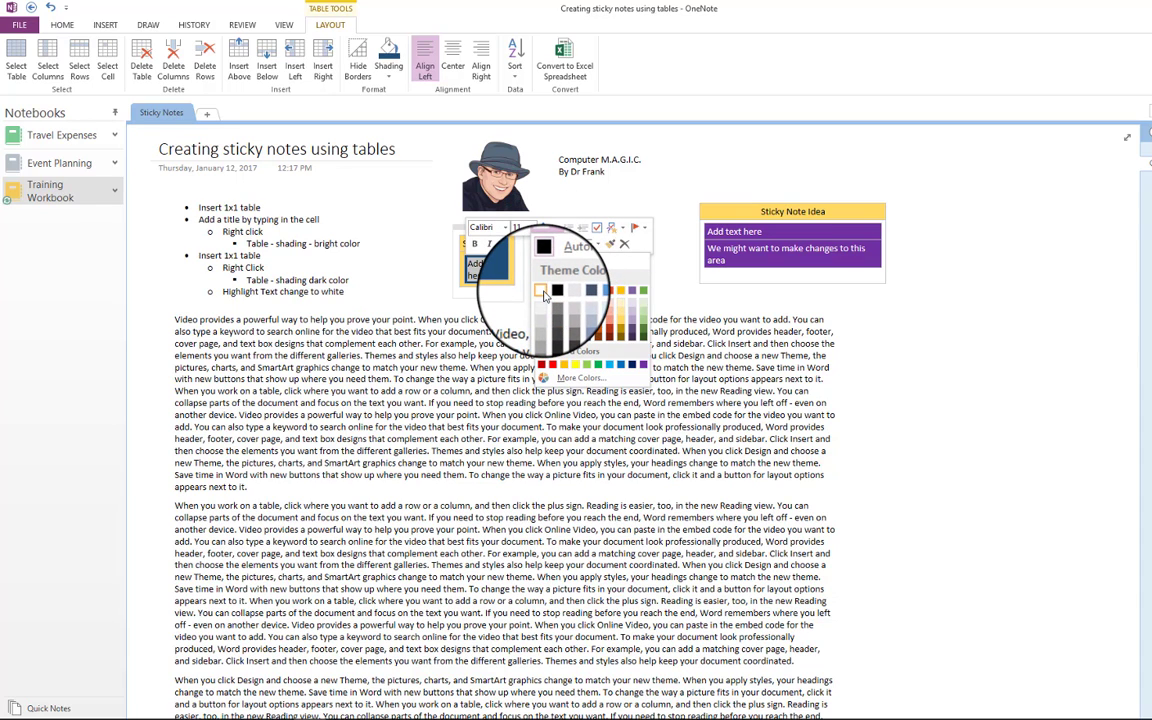
left_click(541, 291)
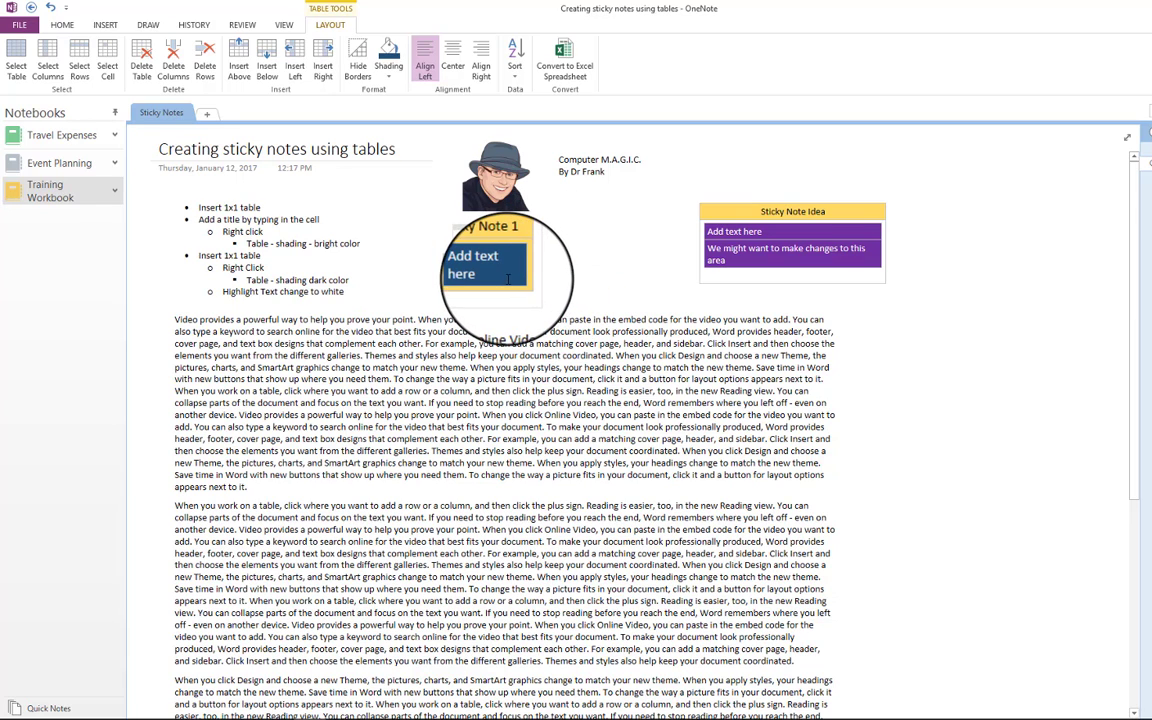
Step: Widen the dark blue inner cell and centre the Sticky Note 1 title
left_click_drag(531, 276, 596, 270)
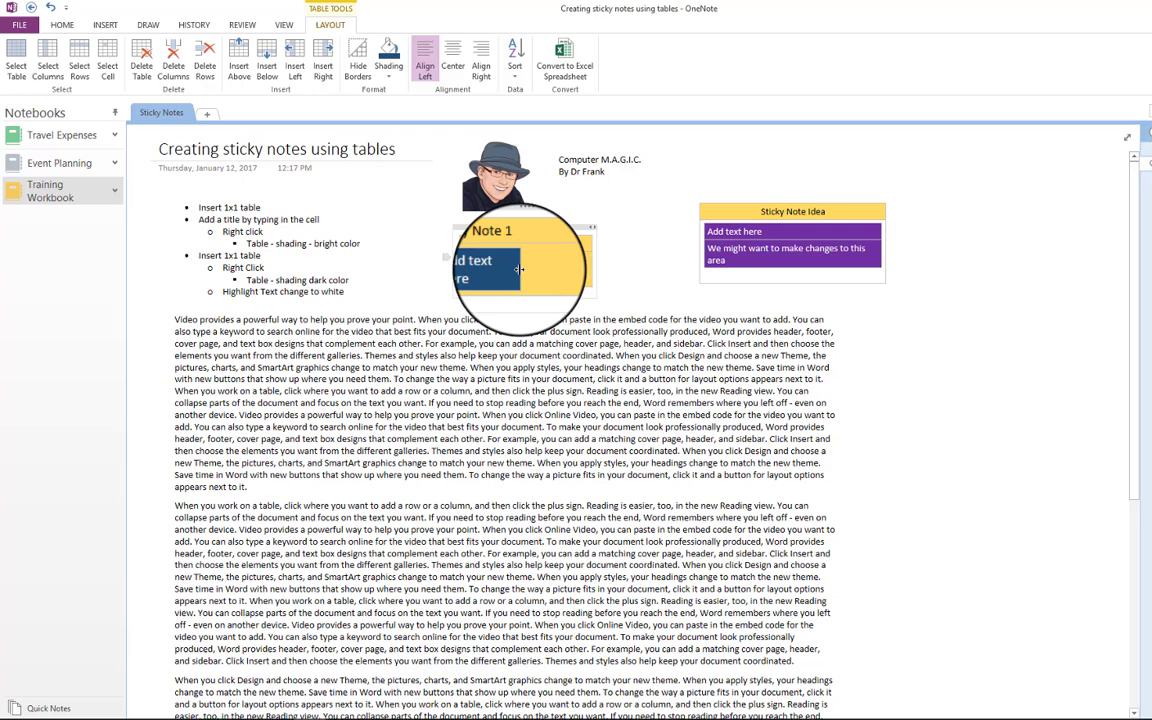
left_click_drag(523, 268, 583, 268)
left_click_drag(512, 243, 463, 243)
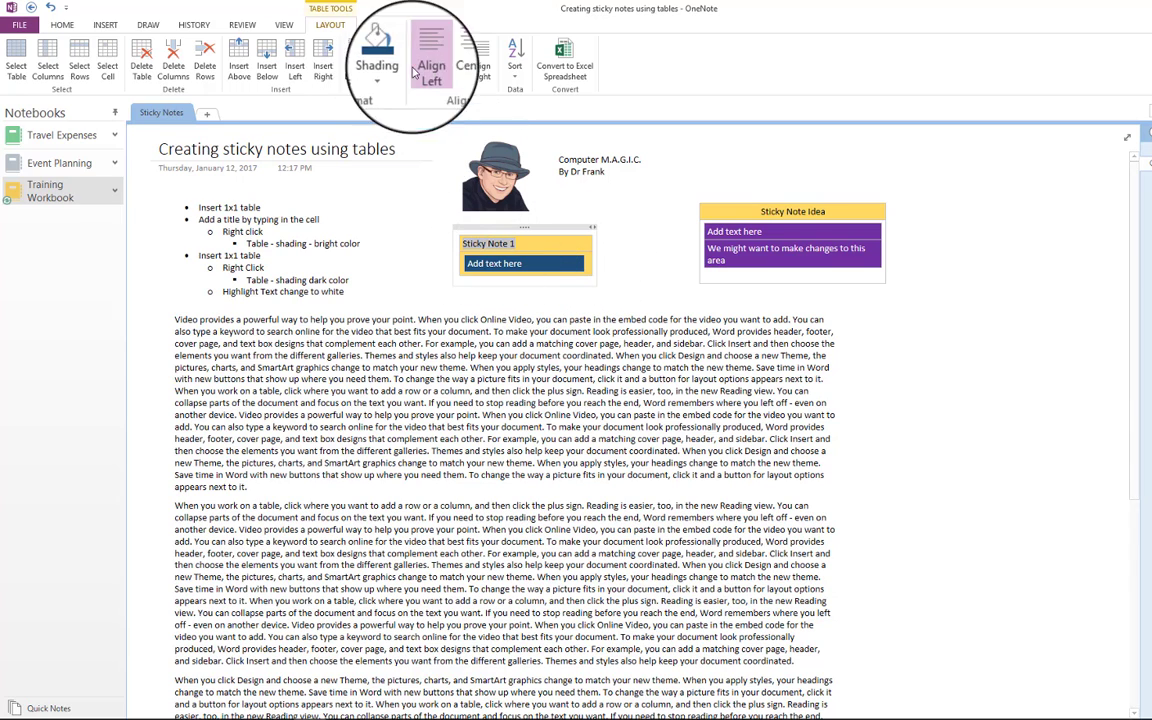
left_click(453, 60)
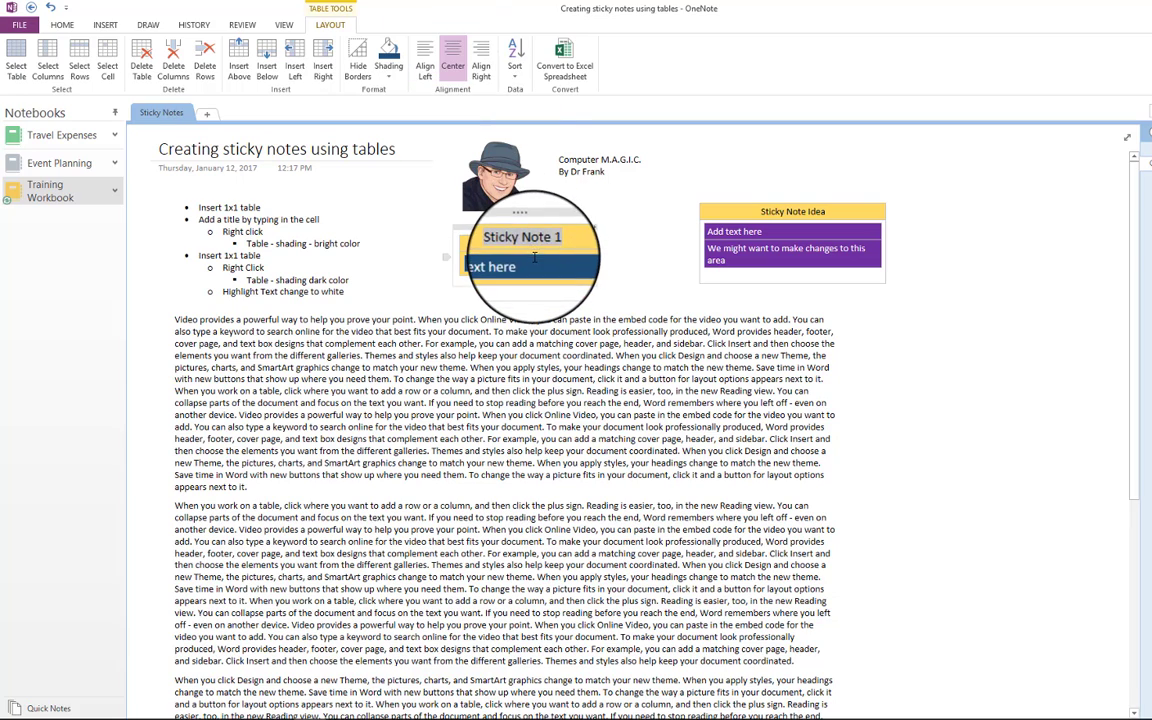
Step: Add a new line in the dark blue cell: 'We might want to make changes to the body of this'
left_click(542, 272)
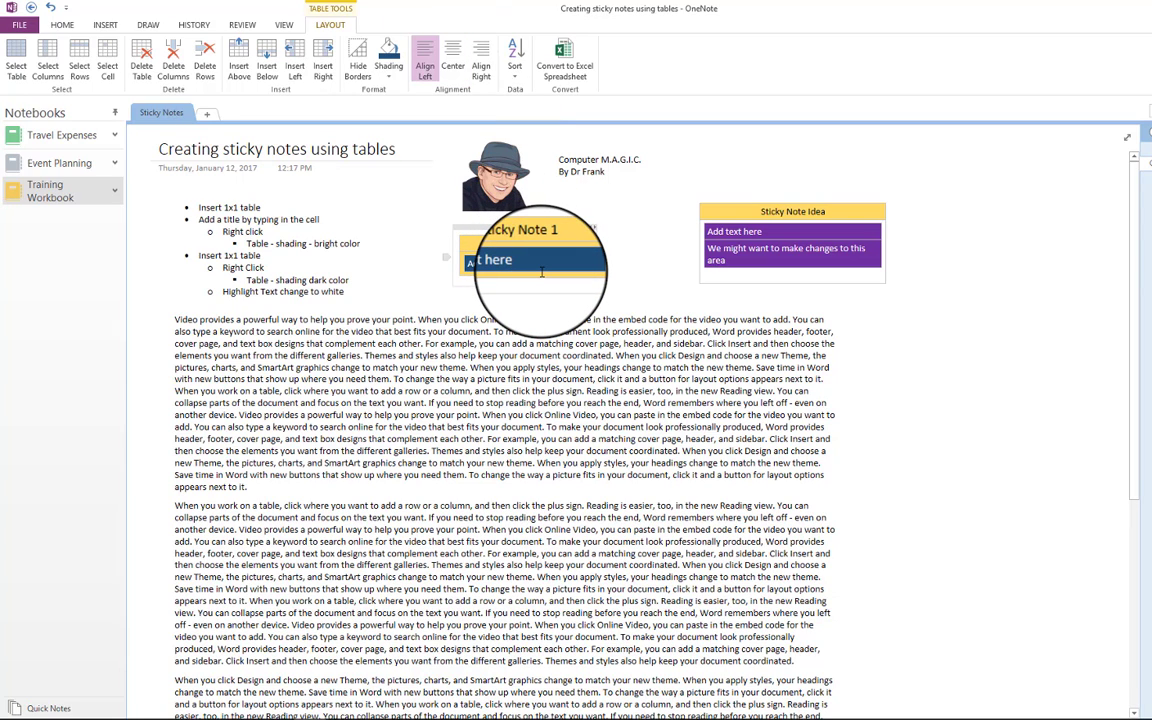
key("Return")
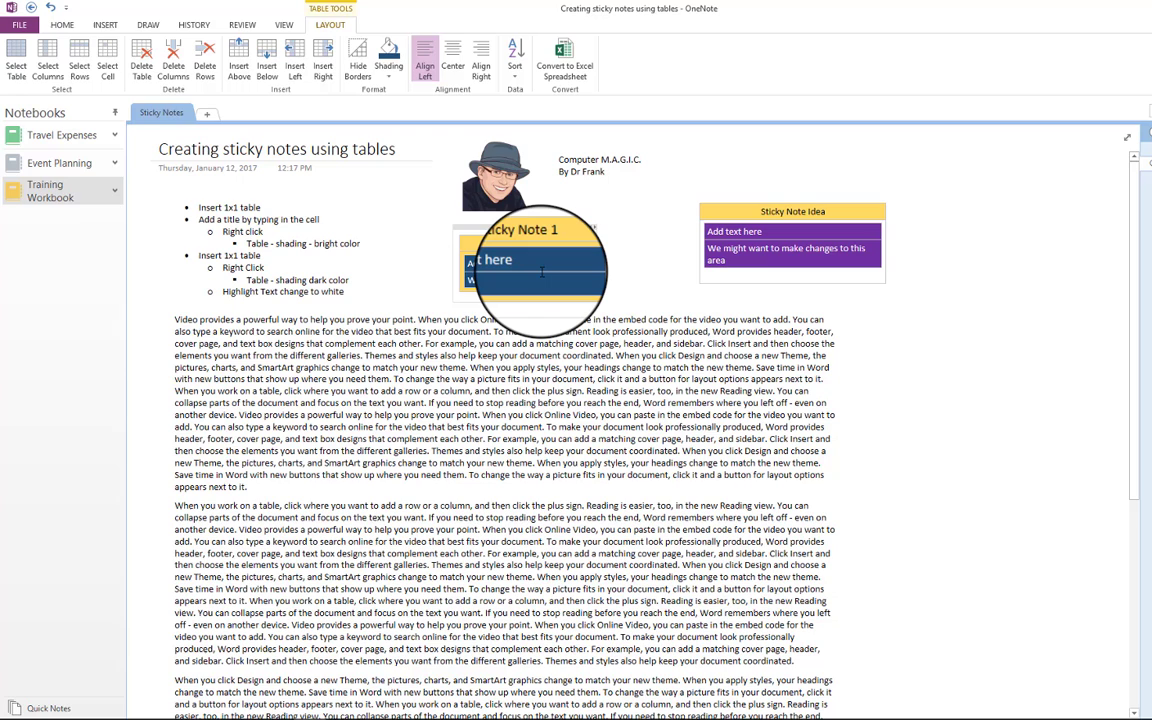
type("We might want to make changes to the")
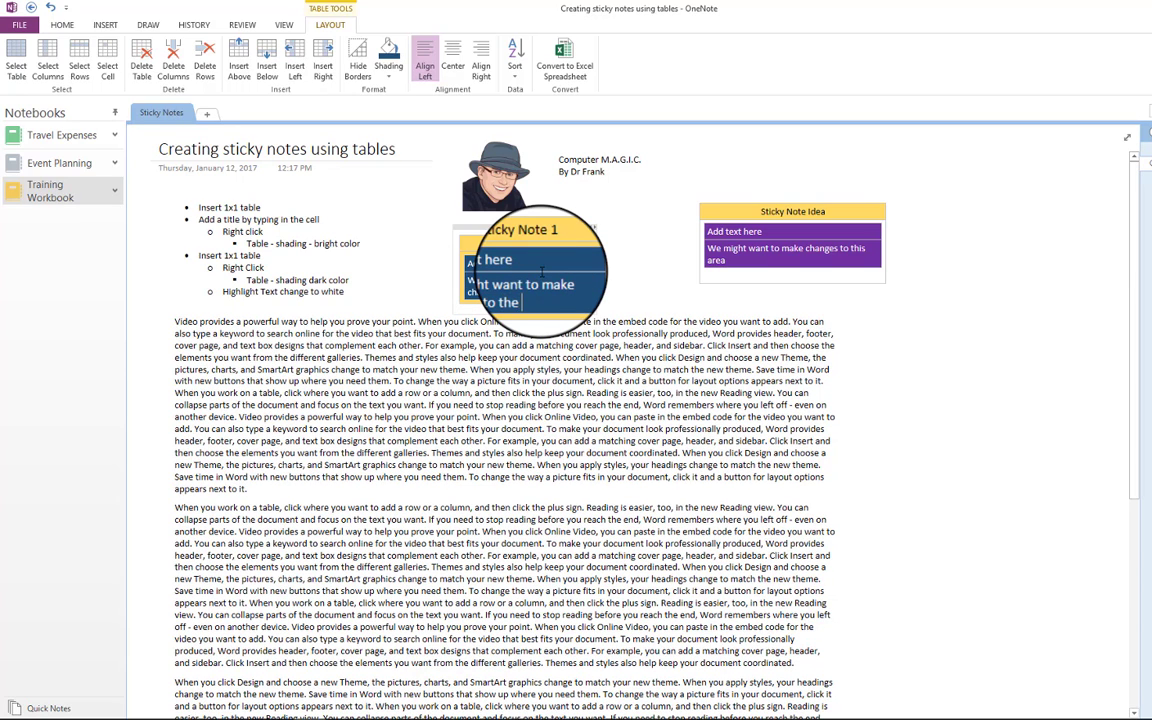
type(" body of this note")
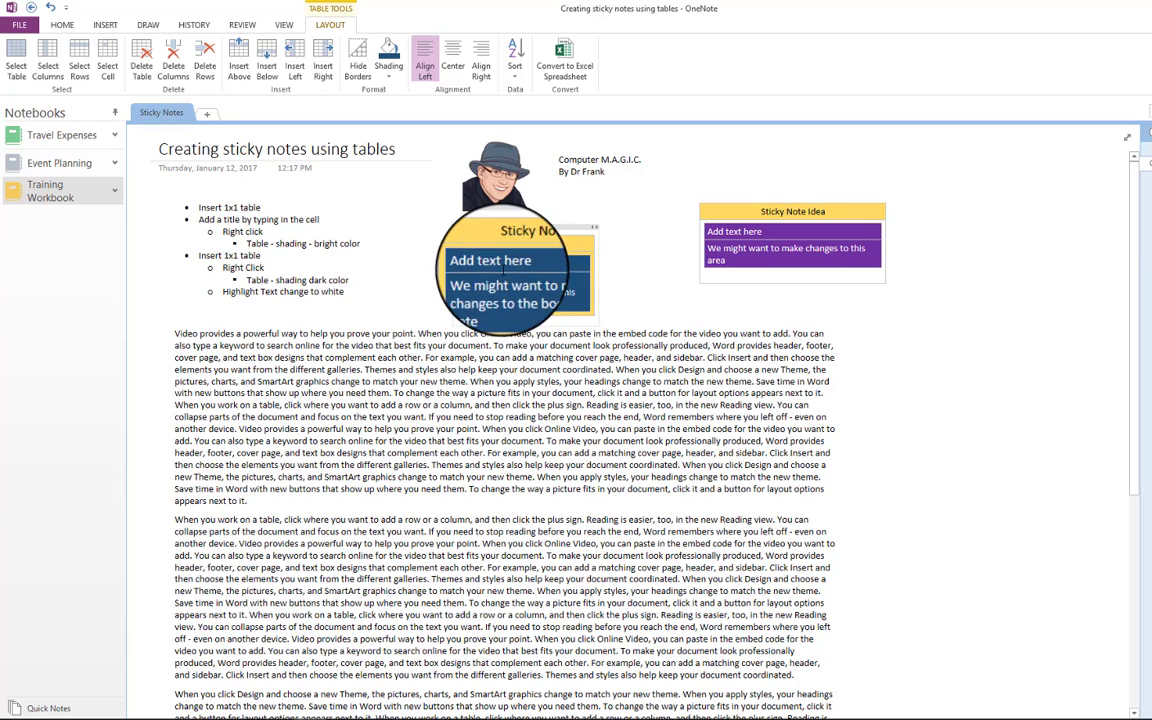
left_click_drag(548, 224, 480, 266)
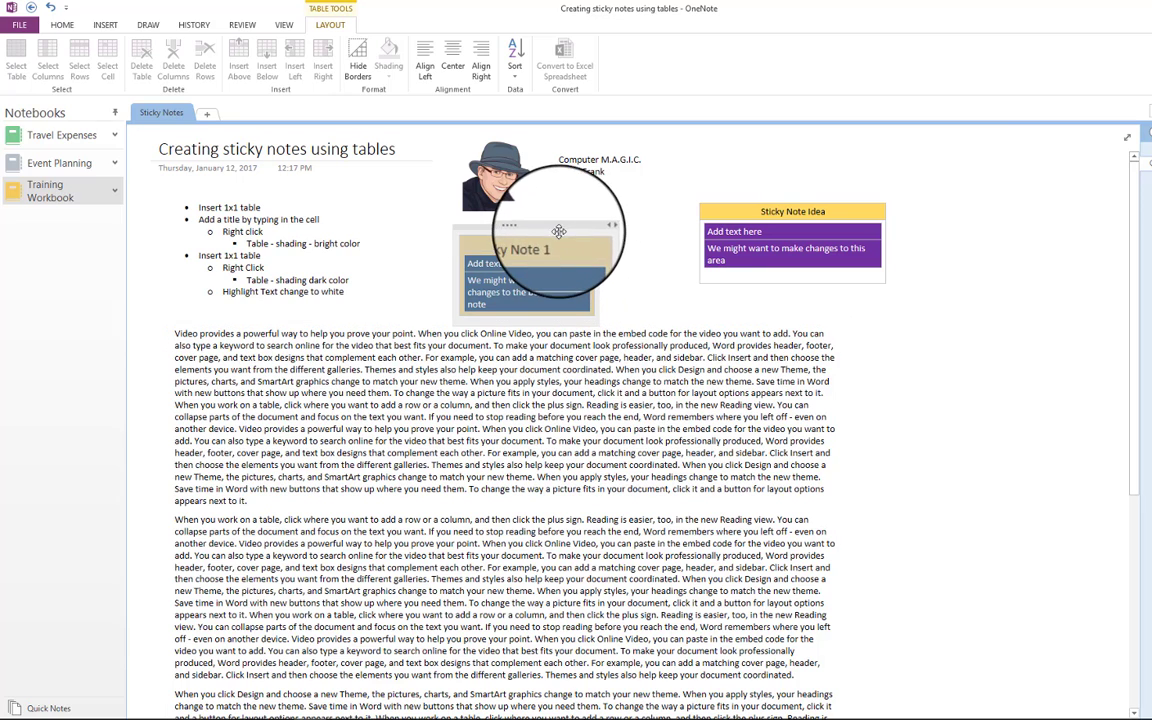
mouse_move(556, 228)
left_mouse_down()
mouse_move(571, 360)
mouse_move(553, 360)
mouse_move(539, 233)
left_mouse_up()
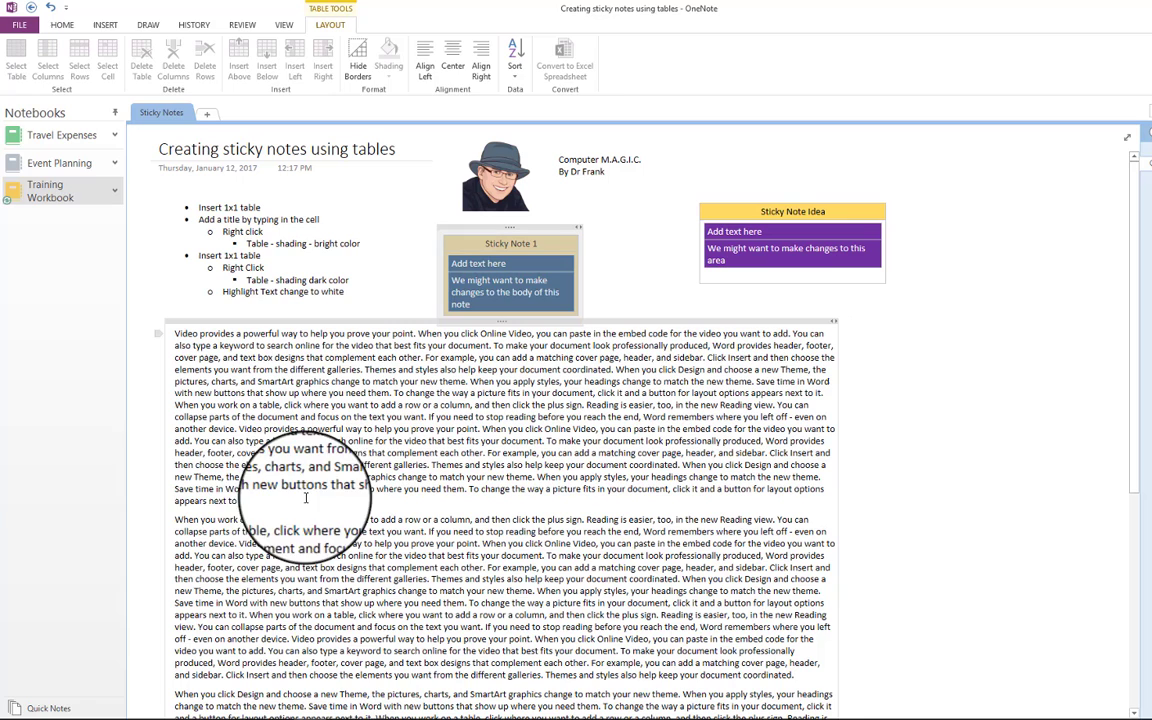
left_click(348, 501)
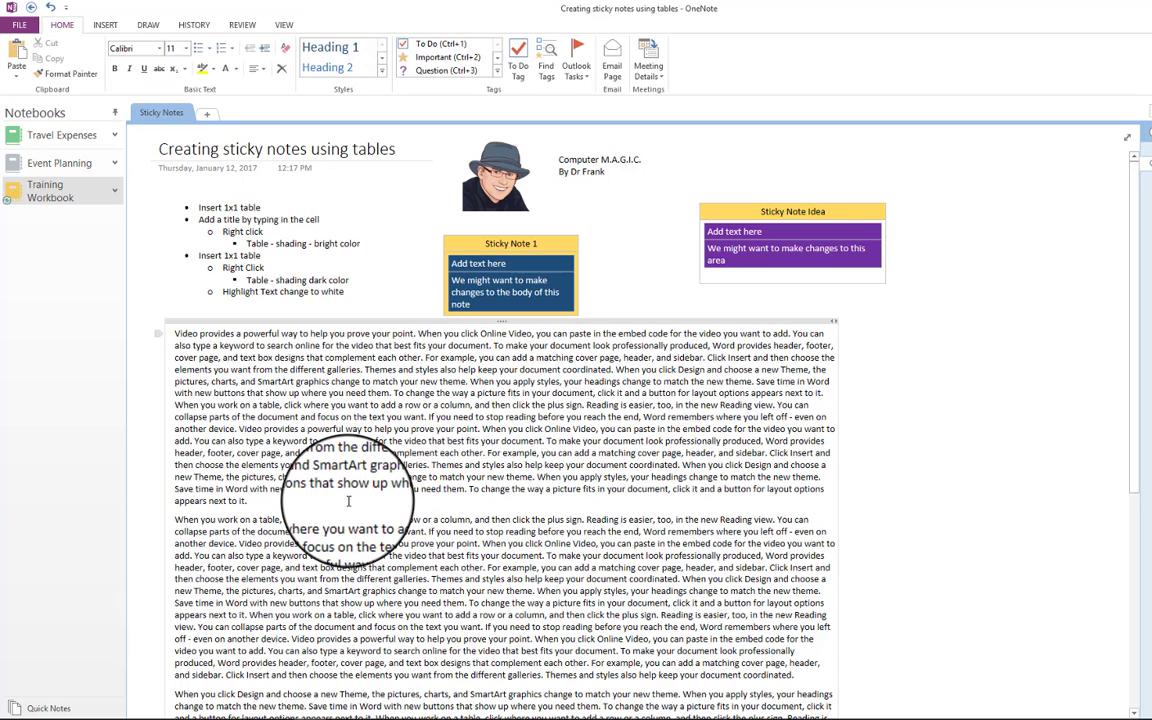
key("Return")
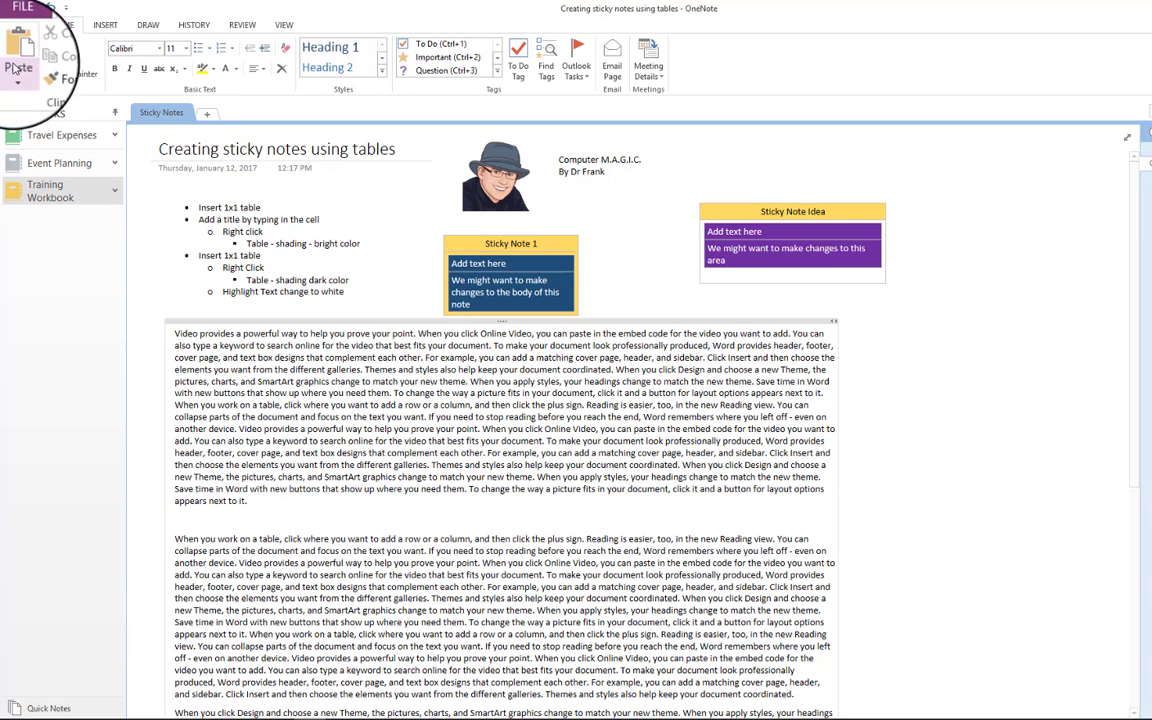
left_click(98, 26)
left_click(18, 60)
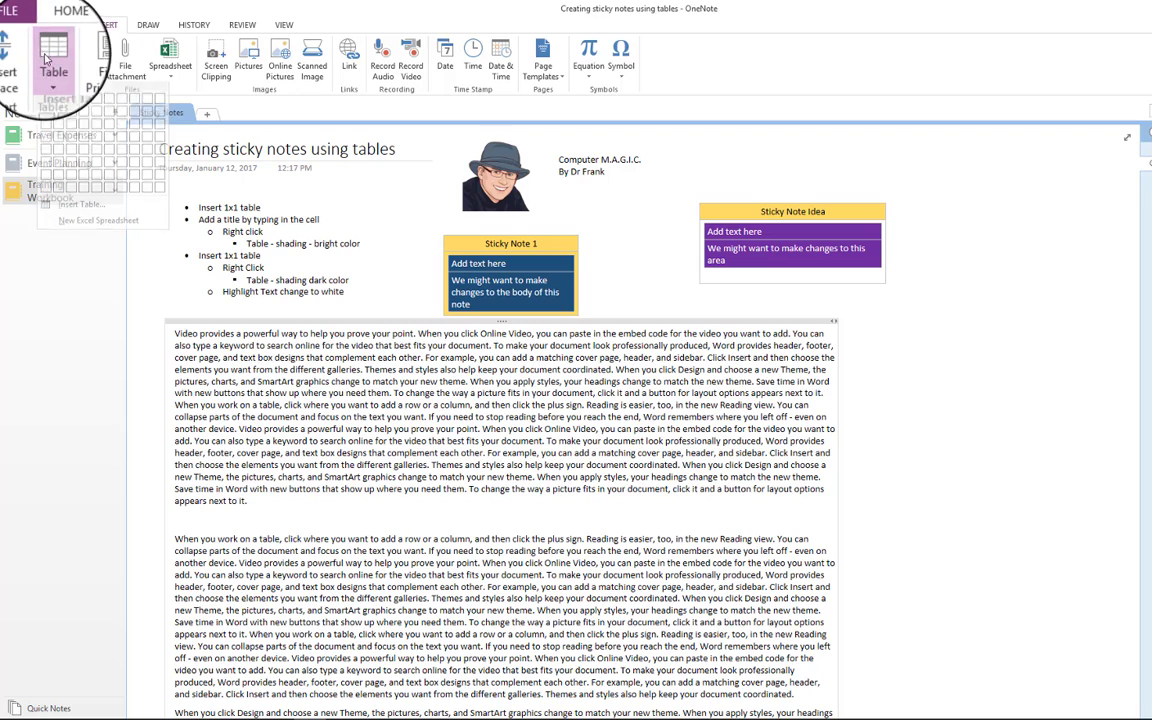
left_click(46, 118)
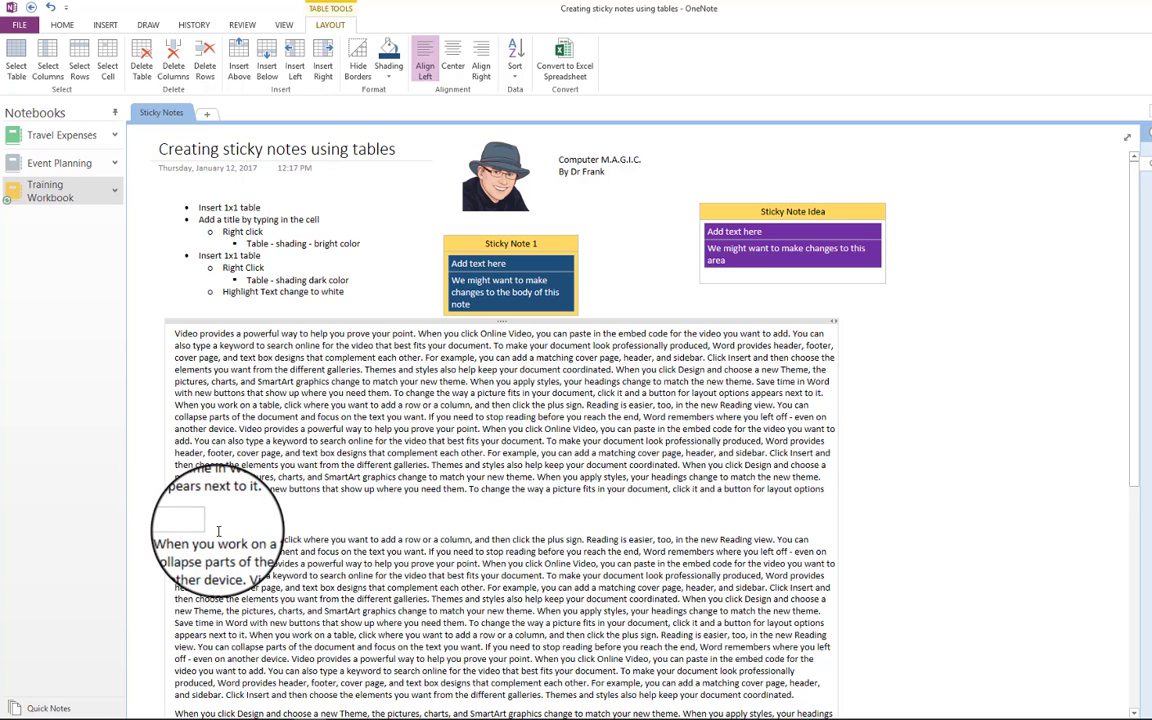
key("ctrl+z")
key("ctrl+z")
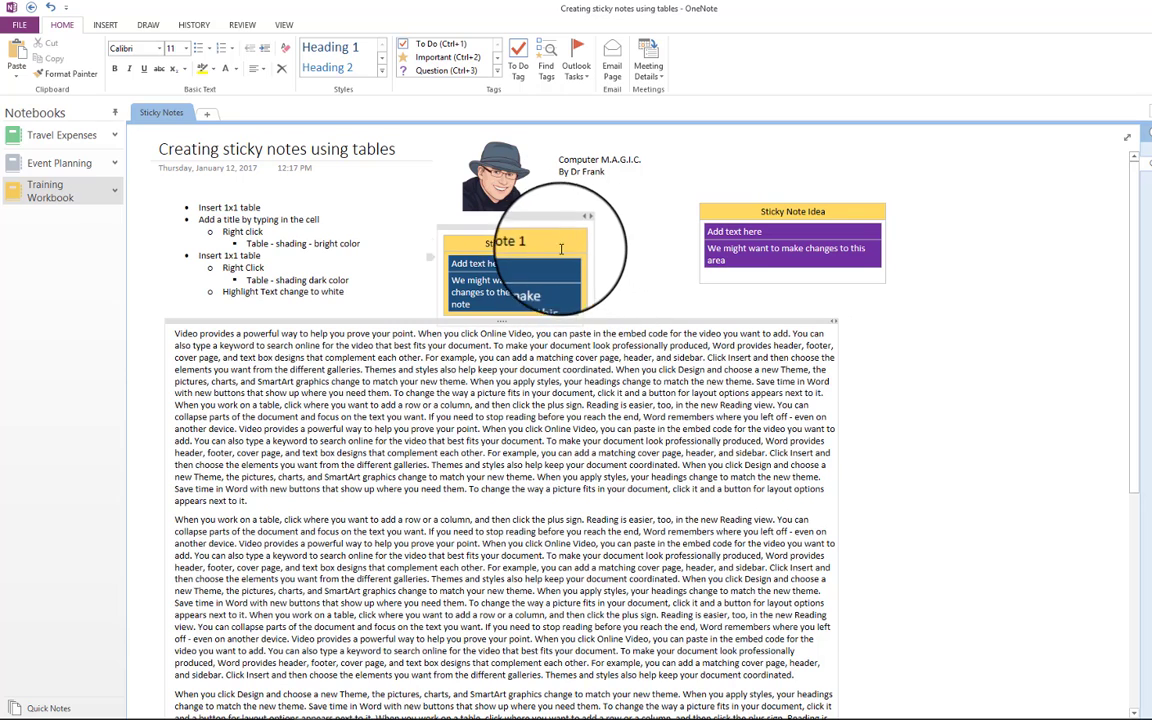
Step: Paste a copy of Sticky Note 1 onto a new blank page
left_click_drag(550, 228, 488, 226)
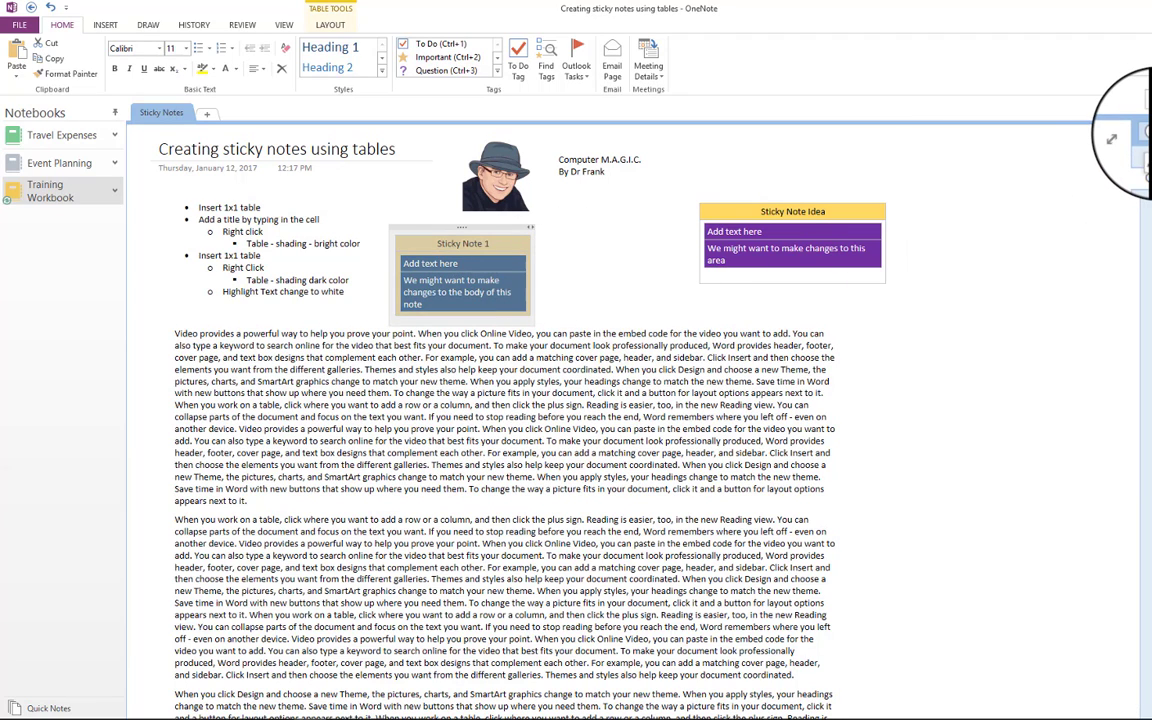
left_click(1140, 150)
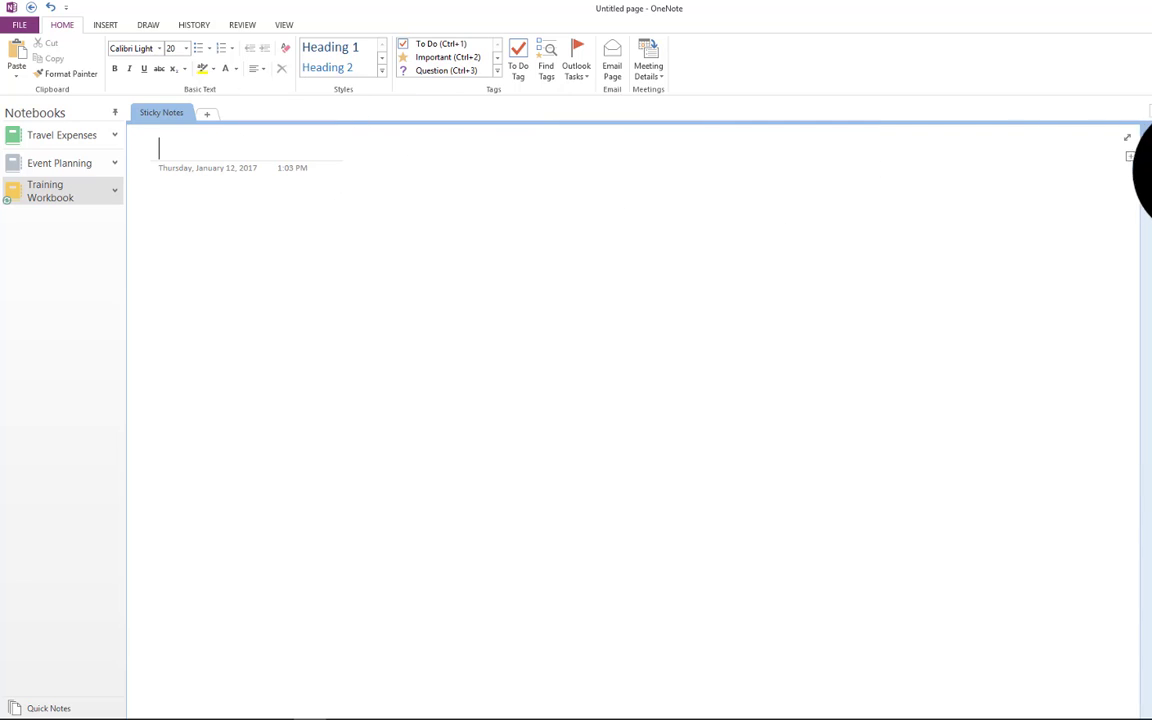
left_click(1140, 165)
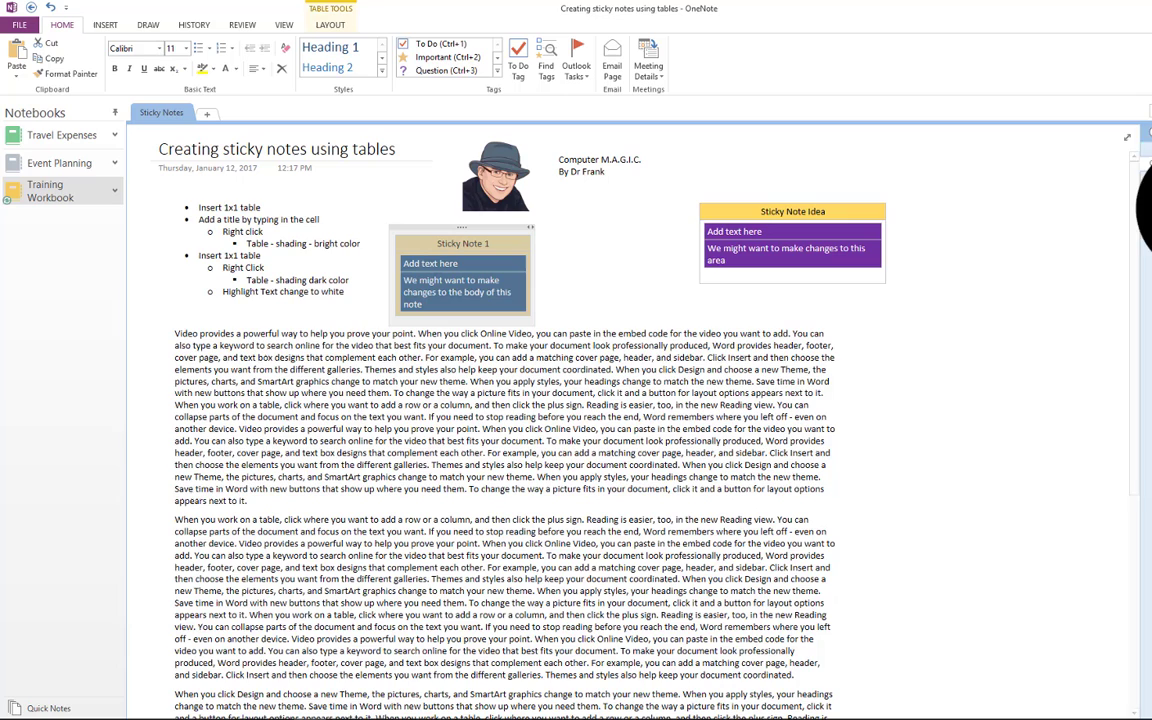
left_click(1010, 190)
type("Sticky Note 1 Add text here We might want to make changes to the body of this note")
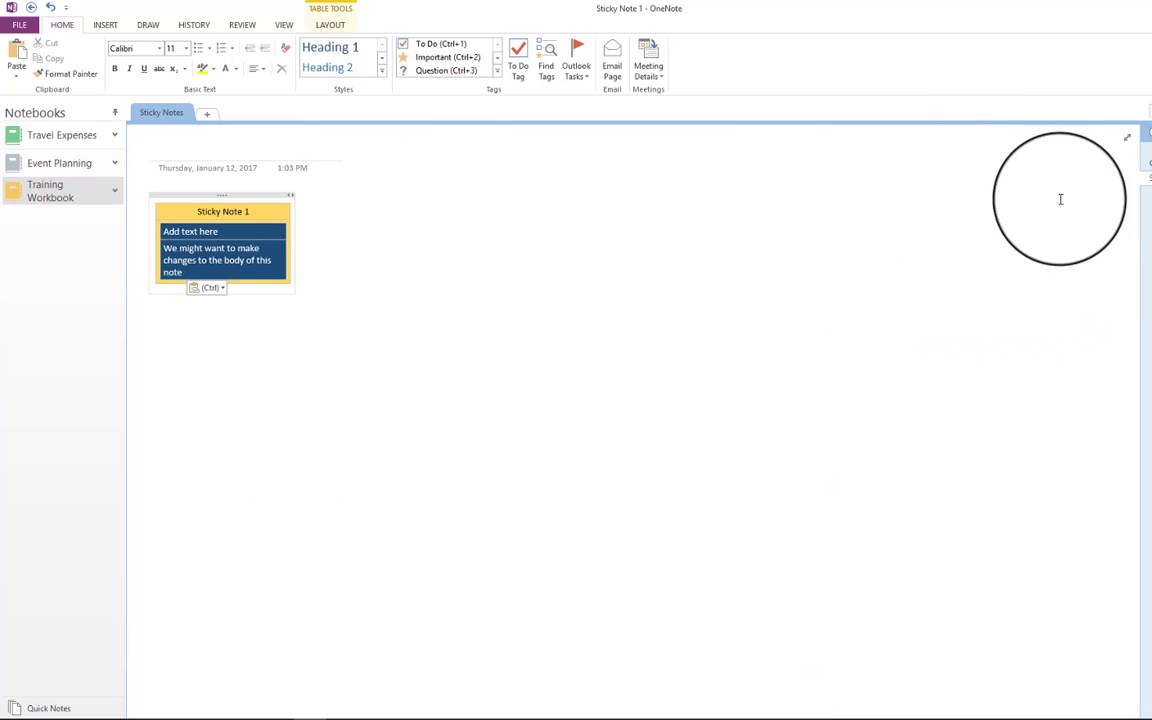
Step: Back on the sticky-notes page, reposition Sticky Note 1 above the paragraph text
left_click(1147, 165)
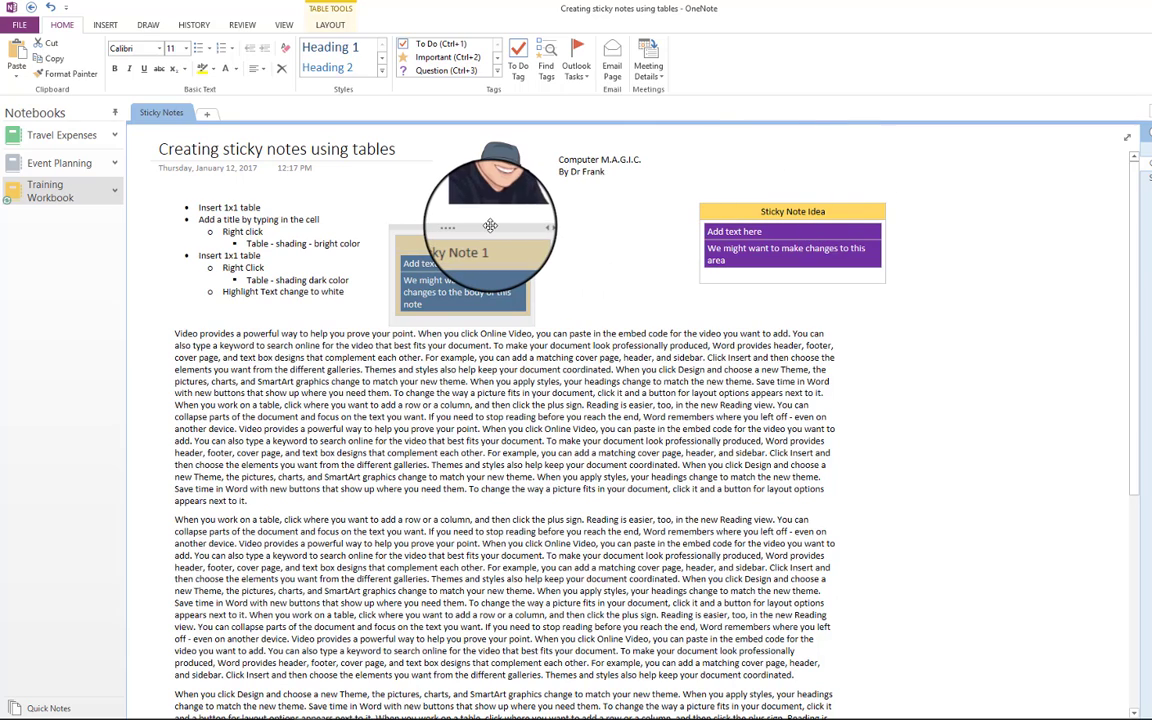
left_click_drag(490, 226, 438, 376)
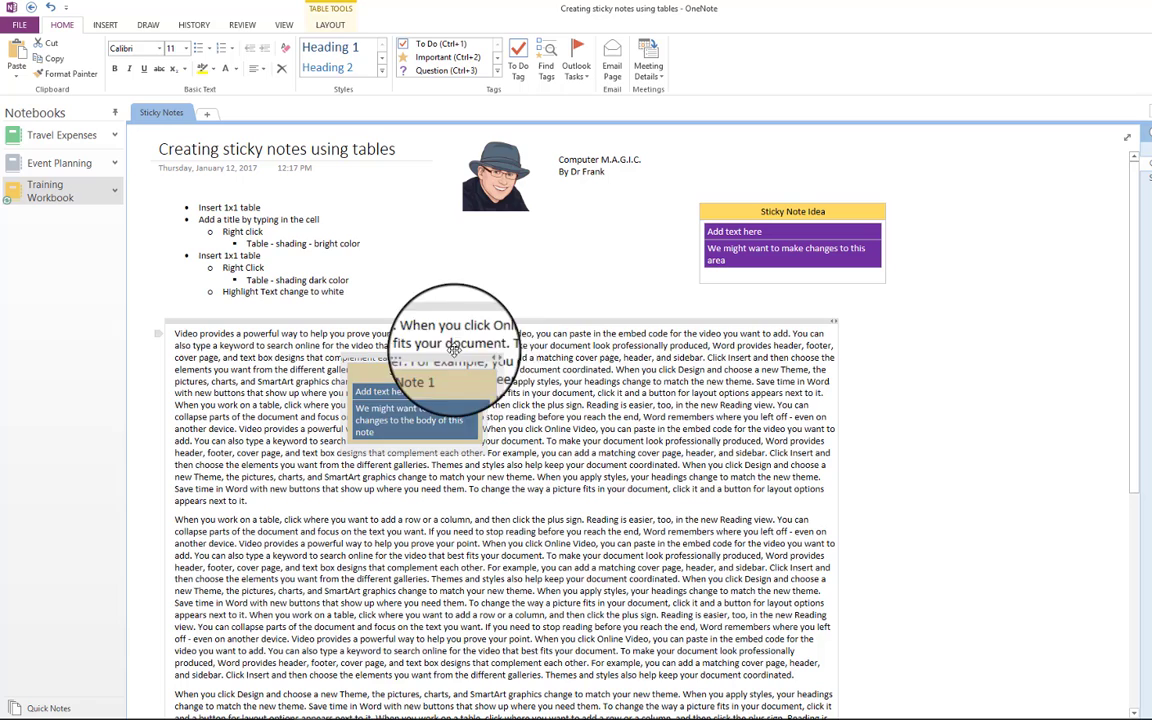
left_click_drag(503, 233, 490, 222)
left_click(618, 294)
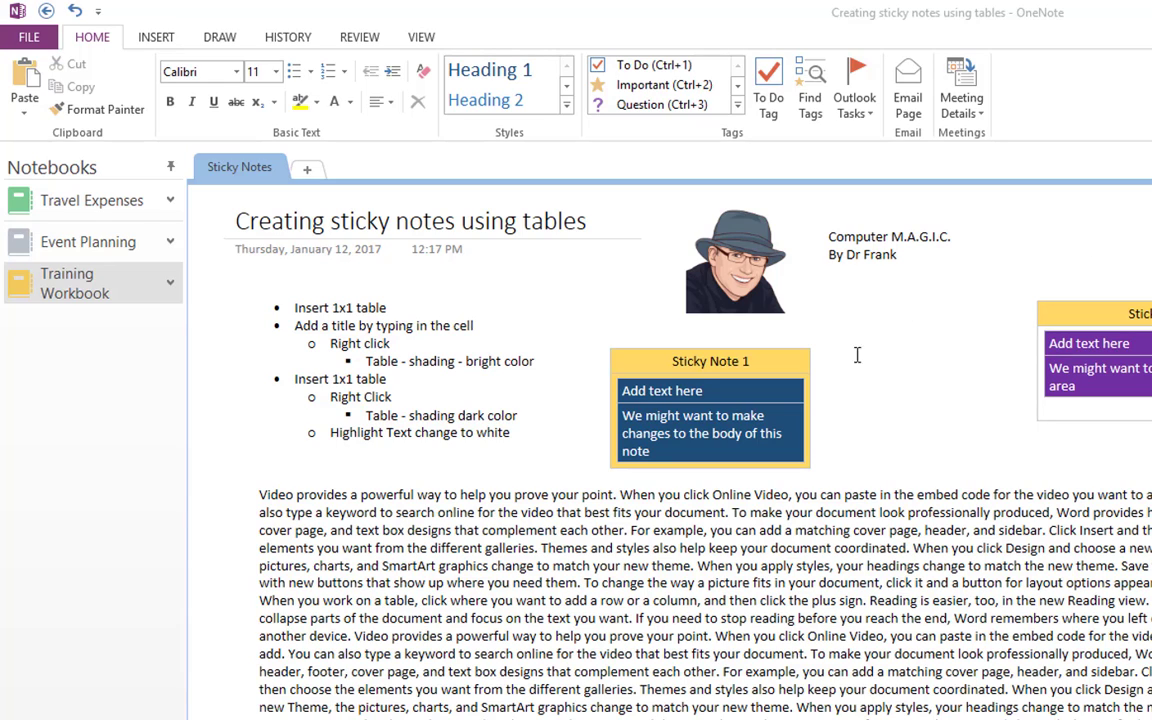
left_click(152, 36)
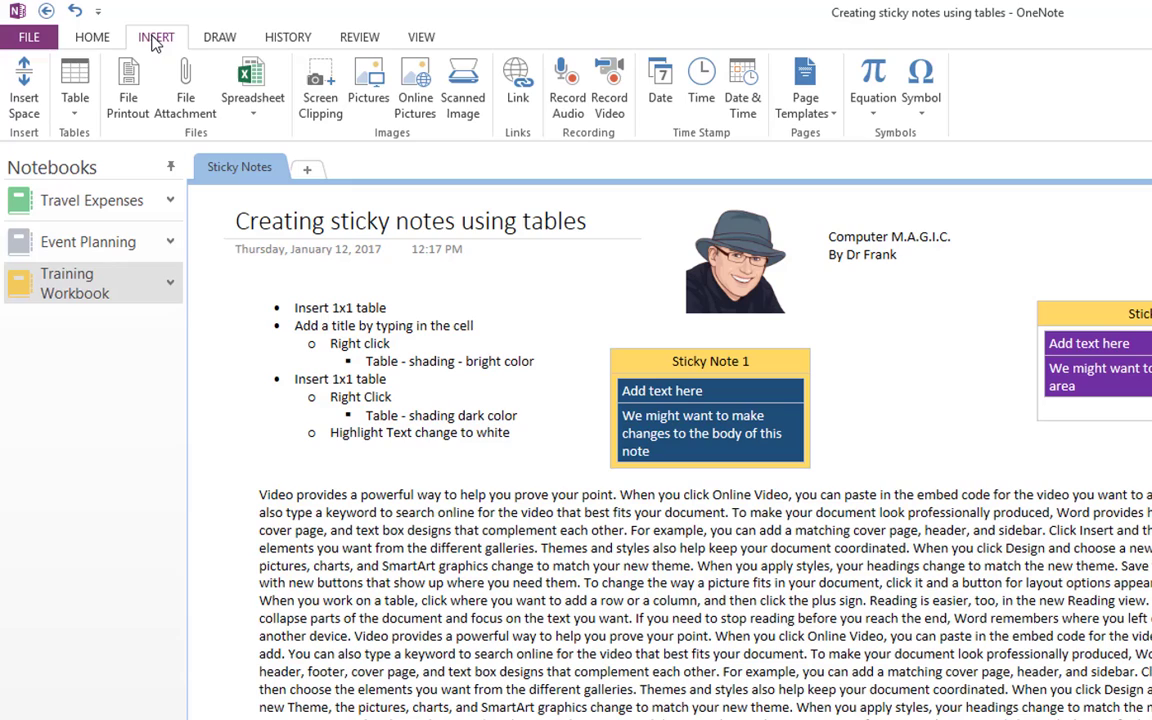
left_click(74, 110)
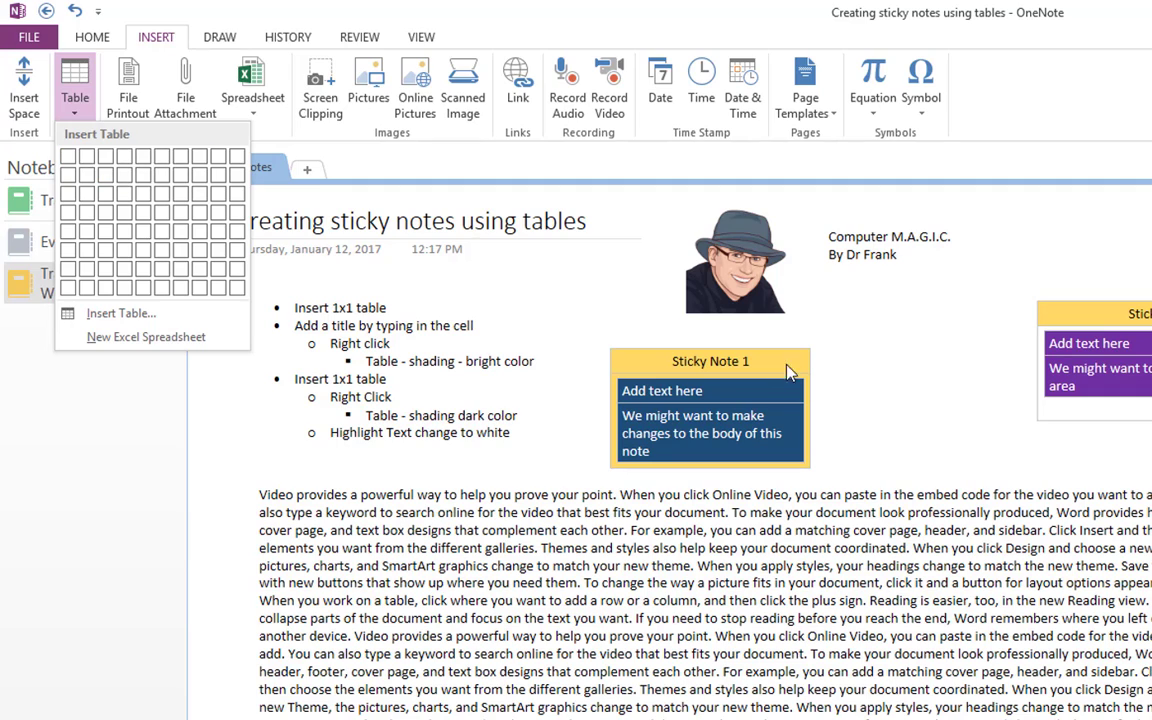
left_click(916, 373)
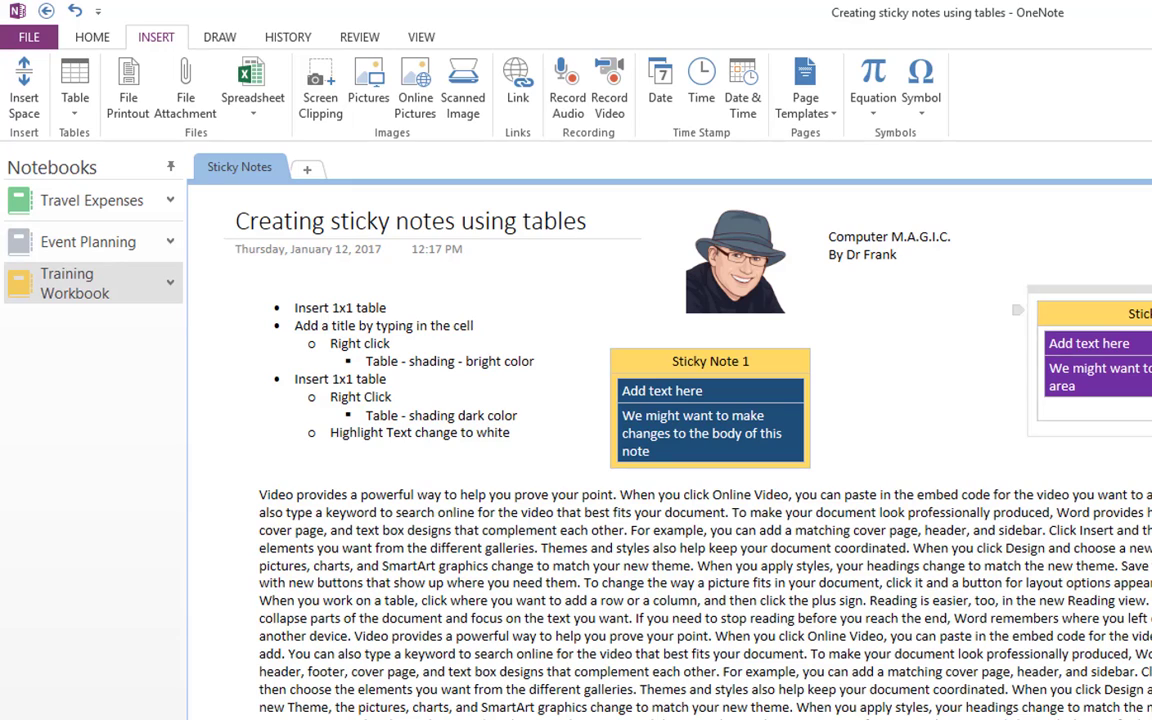
Step: Drag a copy of Sticky Note 1 down over the body paragraphs below the original
left_click_drag(773, 333, 742, 342)
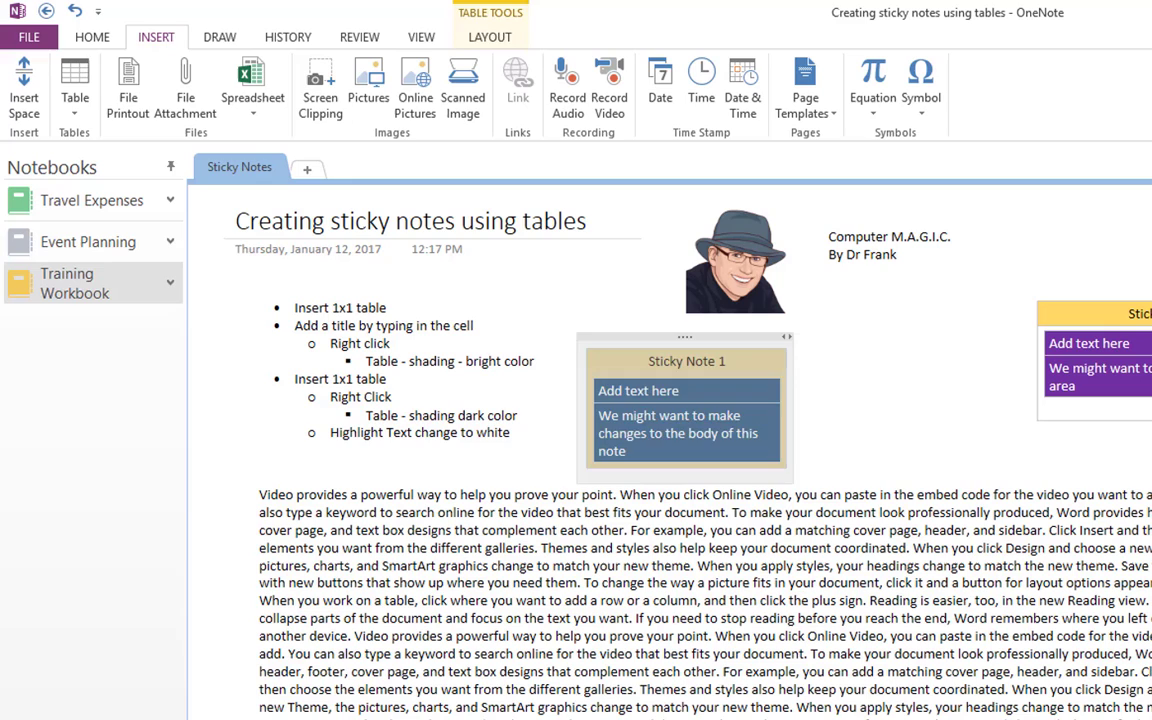
key("Escape")
left_click(686, 361)
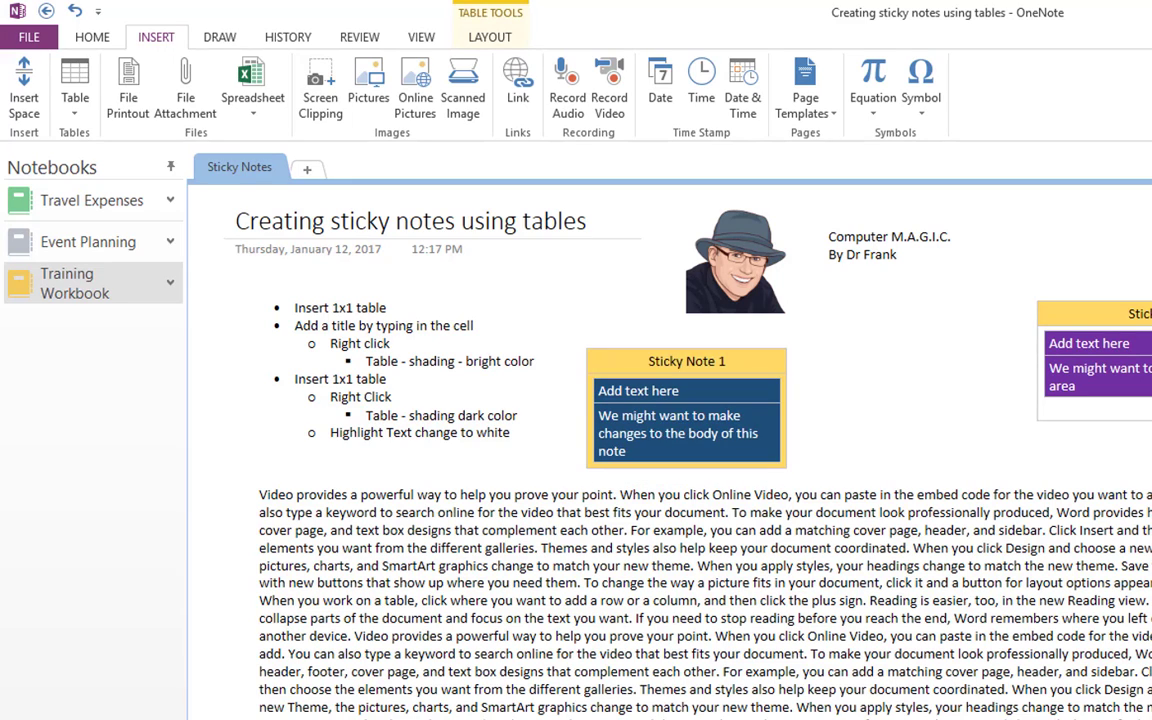
left_click_drag(738, 365, 817, 572)
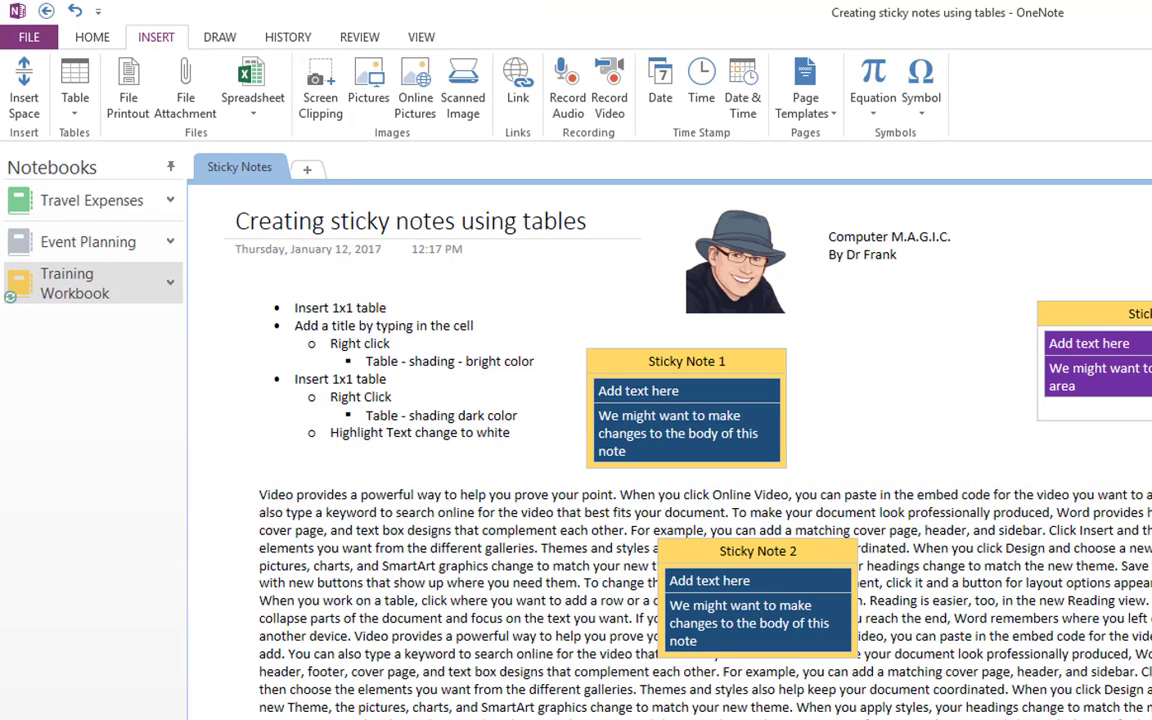